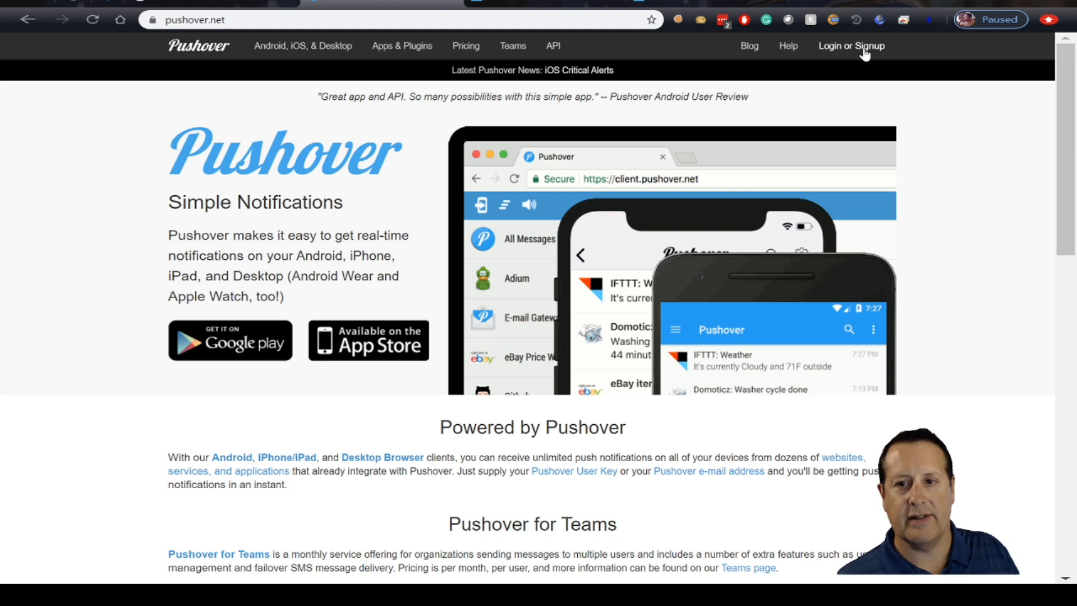
# - Log in to the Pushover account and review the user key, devices and applications on its dashboard
pyautogui.click(831, 50)
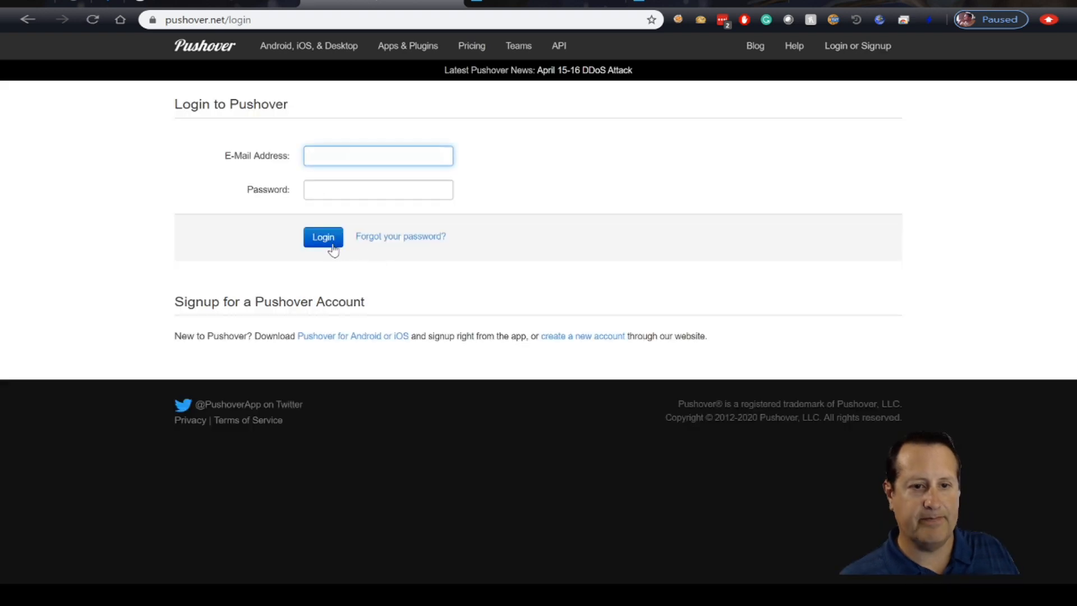
pyautogui.click(323, 238)
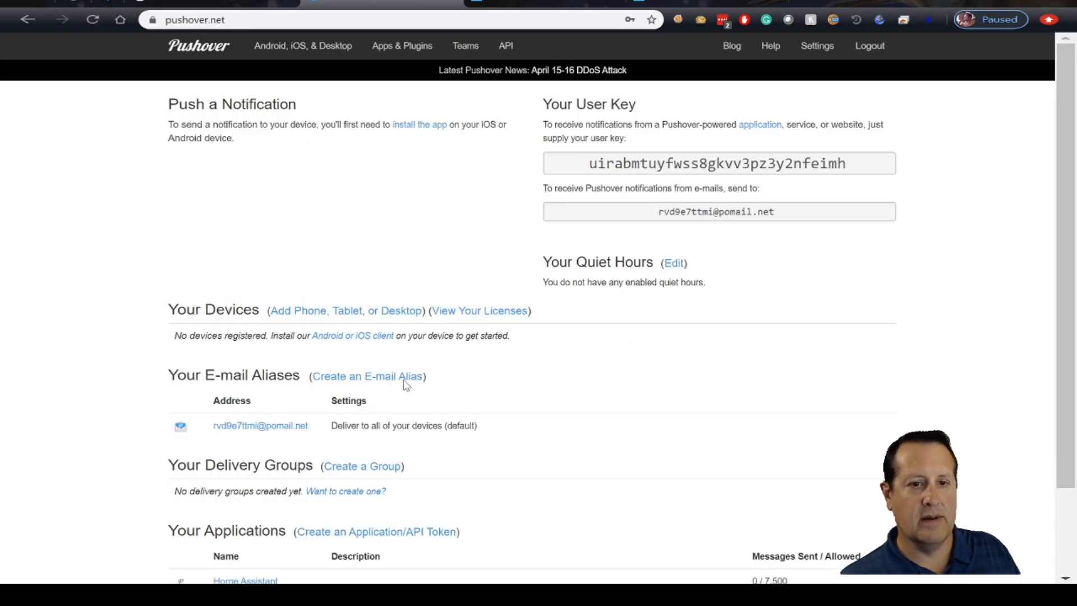
pyautogui.scroll(-1, 554, 375)
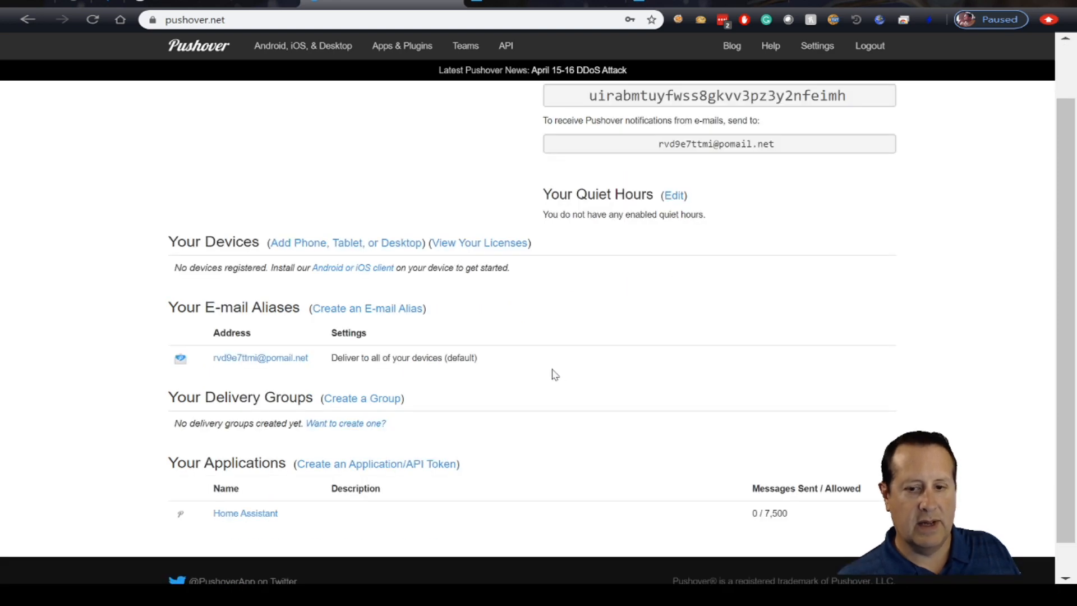
pyautogui.scroll(1, 600, 410)
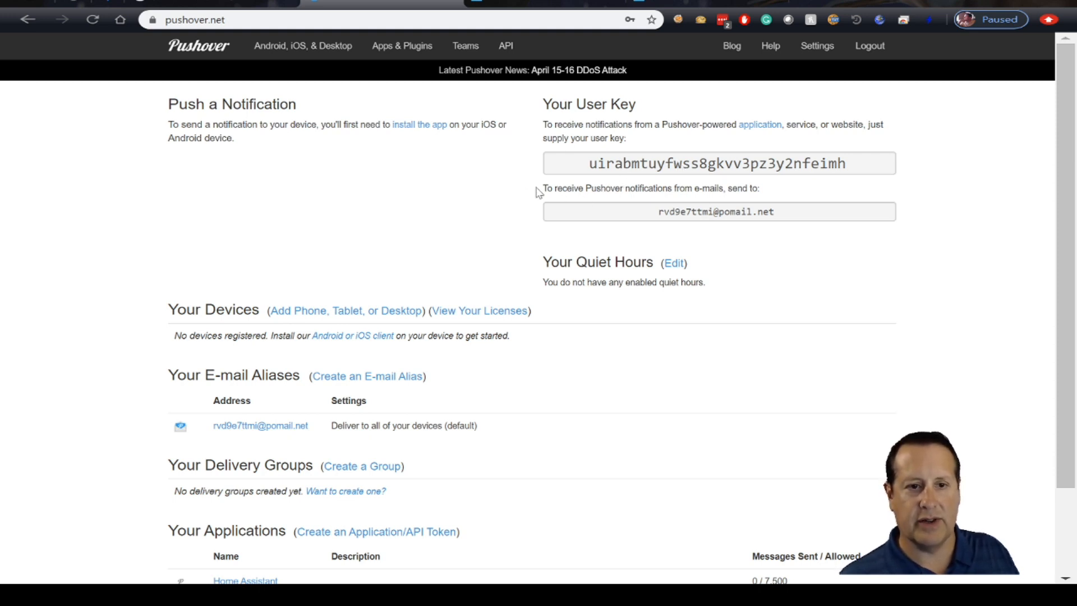
# - Create a new Pushover application named HA2, accepting the Terms of Service
pyautogui.scroll(-2, 589, 370)
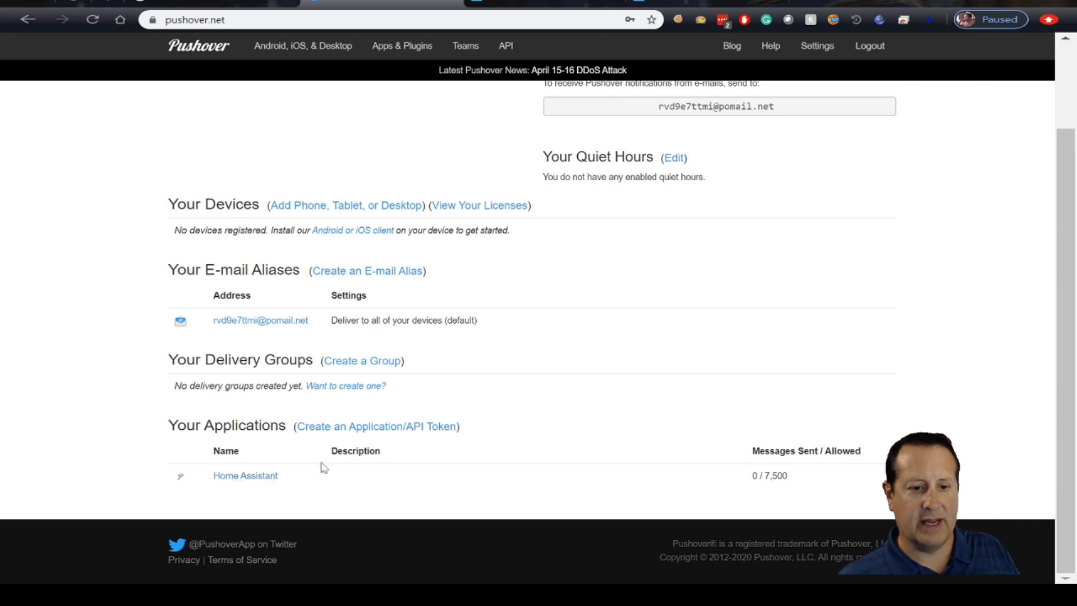
pyautogui.click(416, 434)
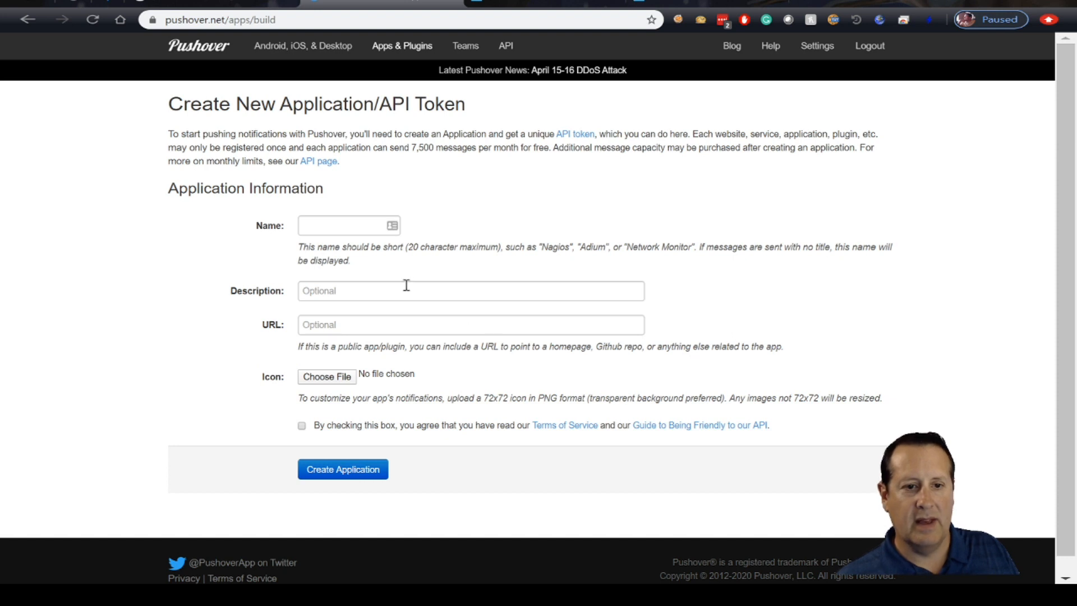
pyautogui.click(349, 228)
pyautogui.write('HA2')
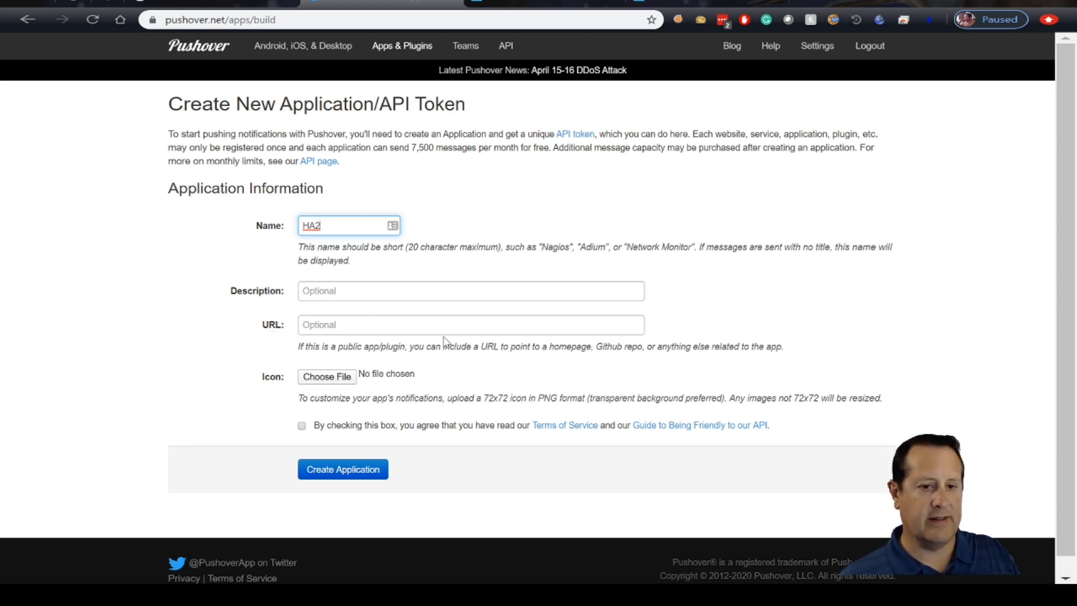
pyautogui.click(301, 428)
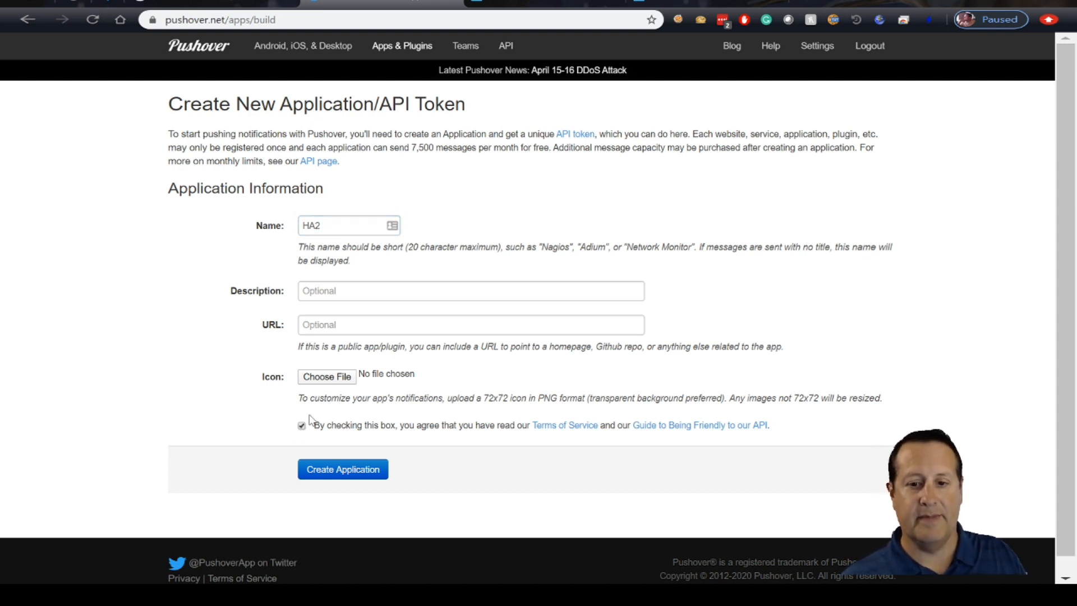
pyautogui.click(345, 480)
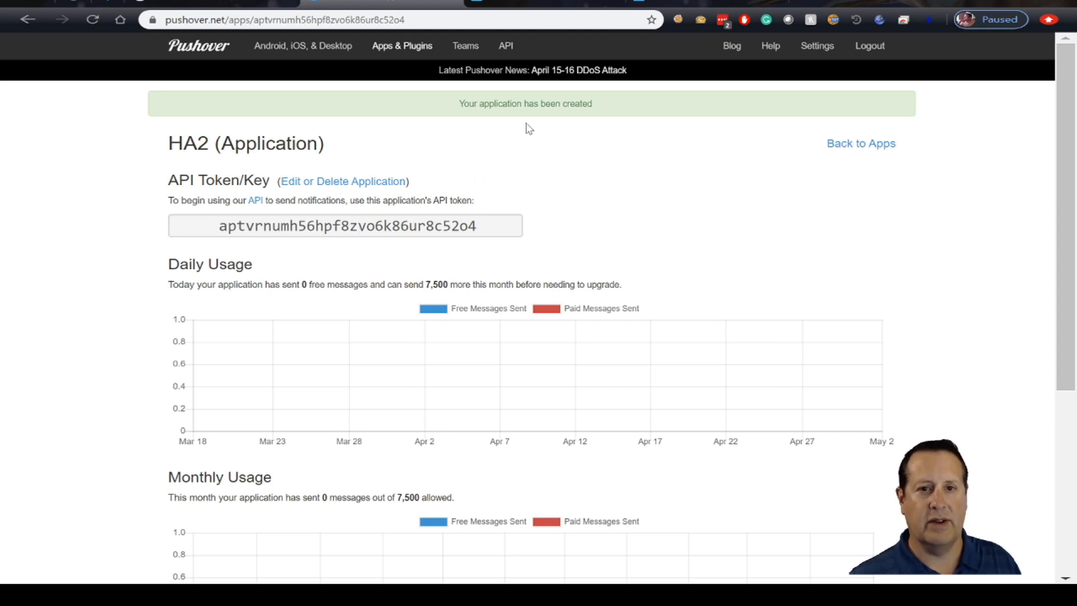
# - Switch to the Home Assistant terminal and open configuration.yaml from the /config directory in vi
pyautogui.click(535, 3)
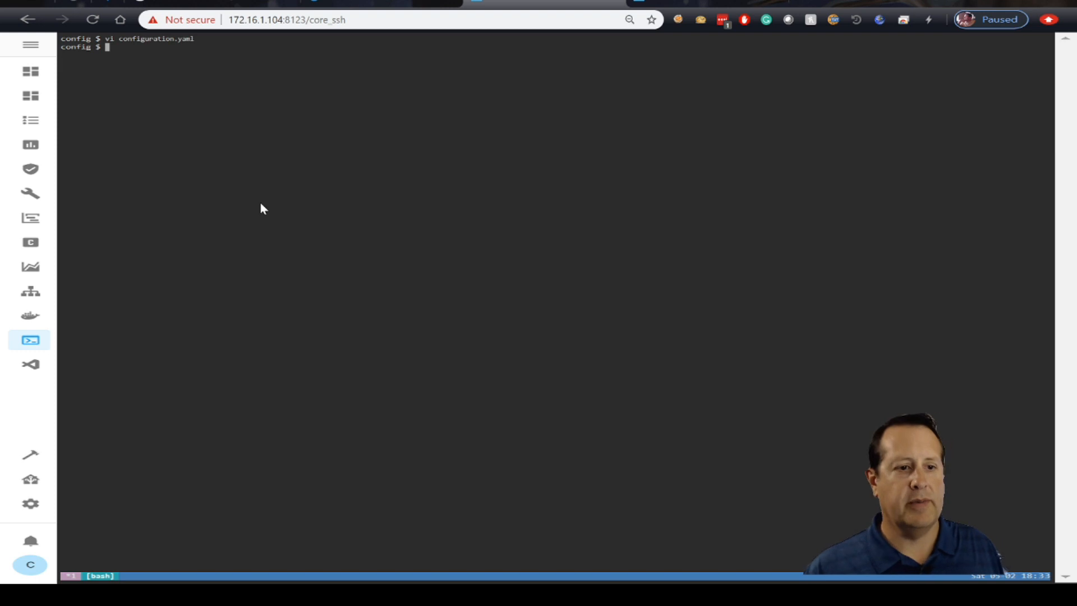
pyautogui.write('cd /')
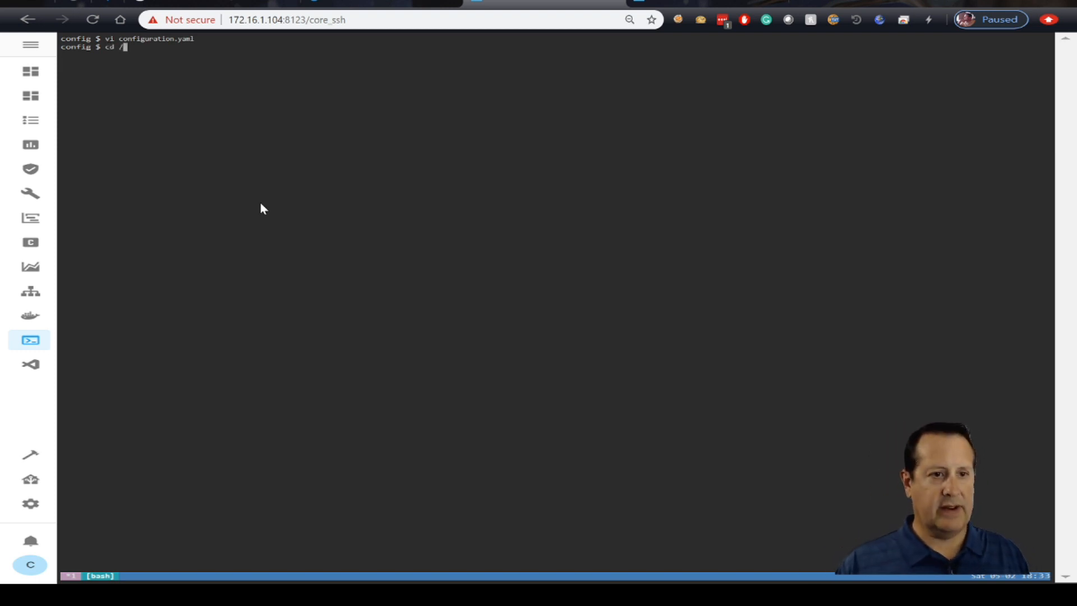
pyautogui.write('config')
pyautogui.press('Return')
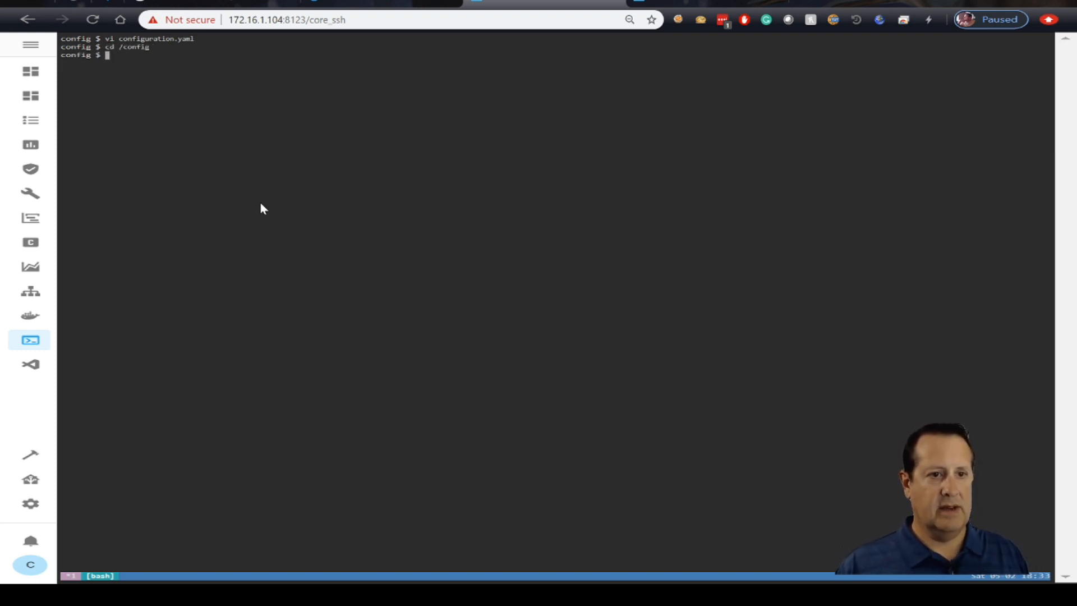
pyautogui.write('vi ')
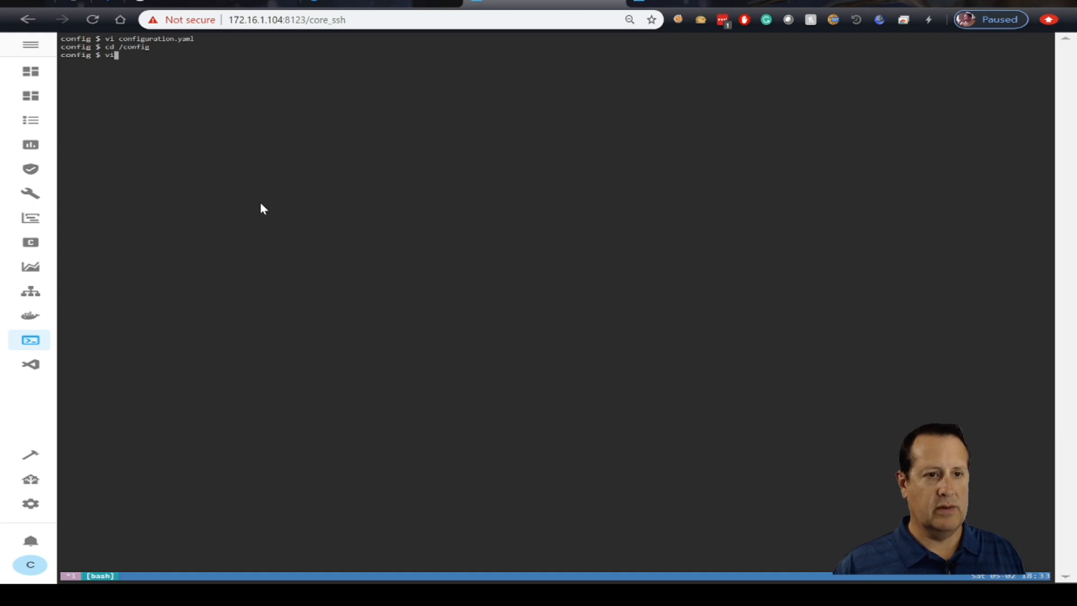
pyautogui.write('configuration.yam')
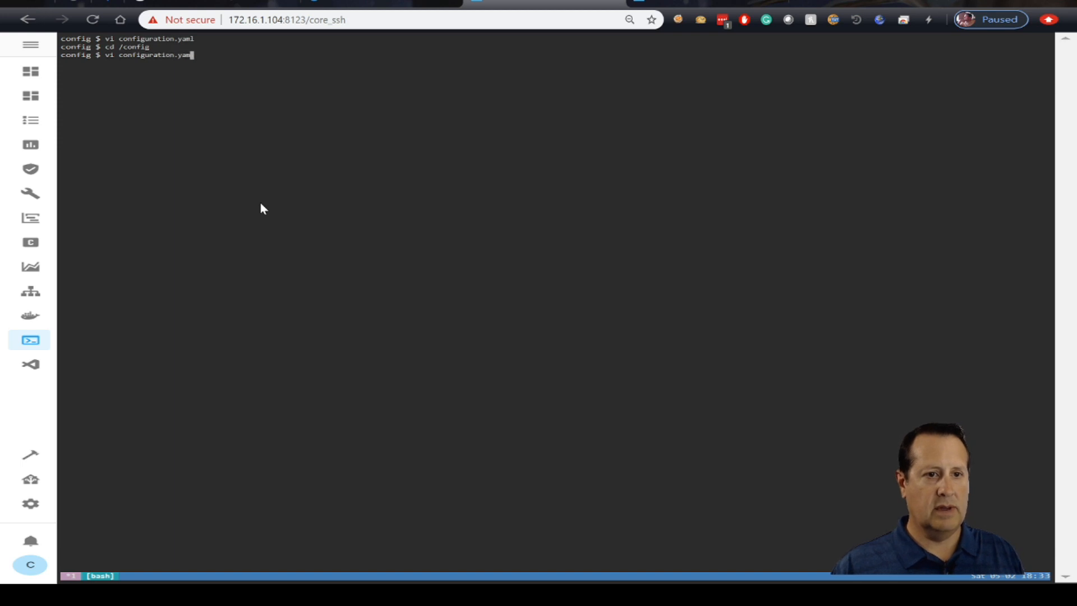
pyautogui.write('l')
pyautogui.press('Return')
# - Search configuration.yaml for "notify" and examine the pushover entry with its API key and user key secrets
pyautogui.write('/notify')
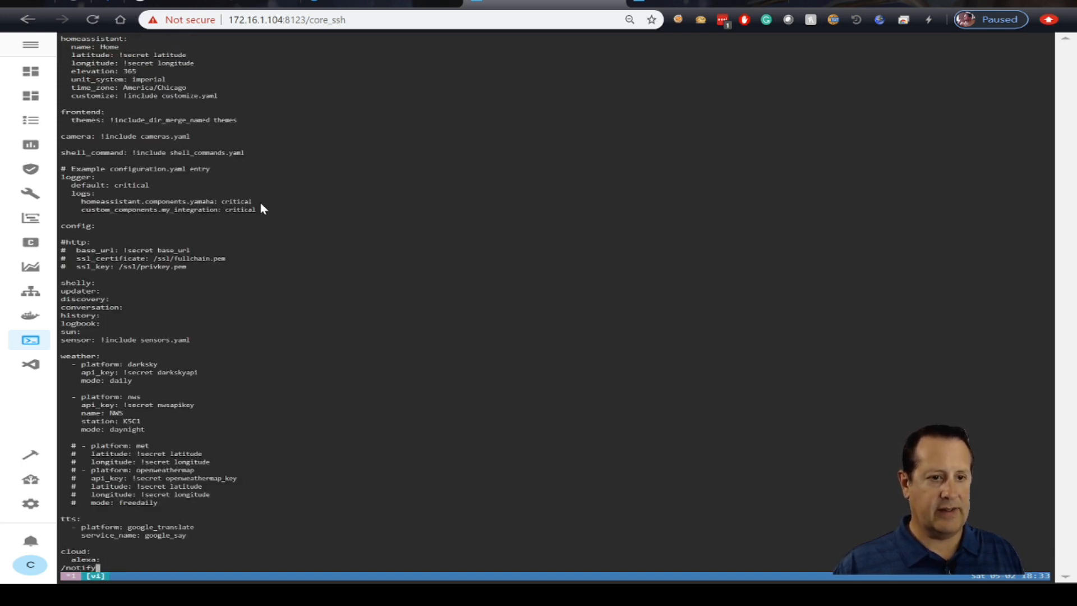
pyautogui.press('Return')
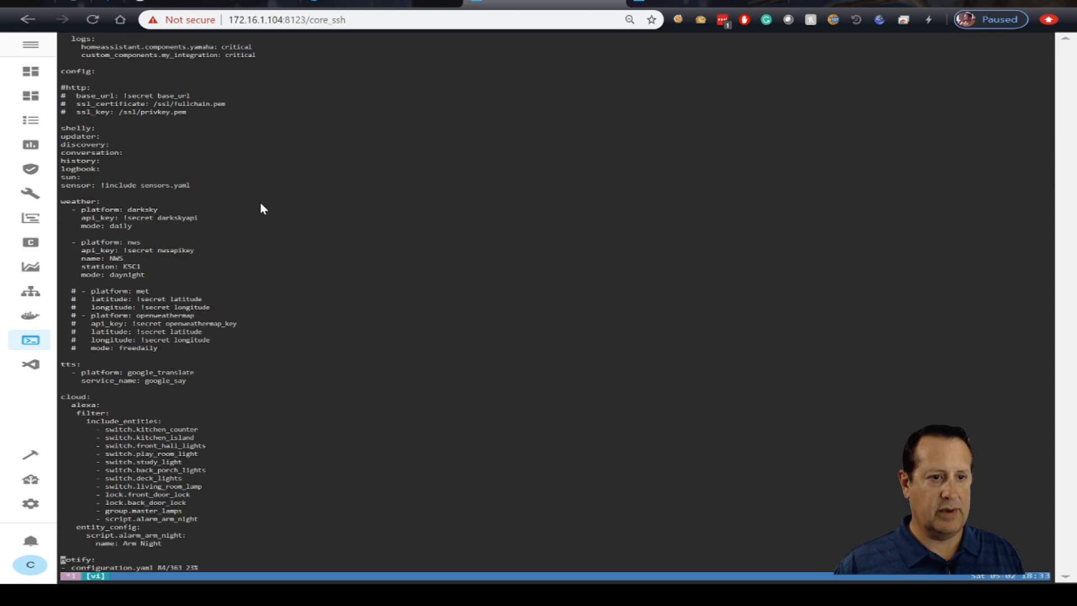
pyautogui.press('Down')
pyautogui.press('Down')
pyautogui.press('Down')
pyautogui.press('Down')
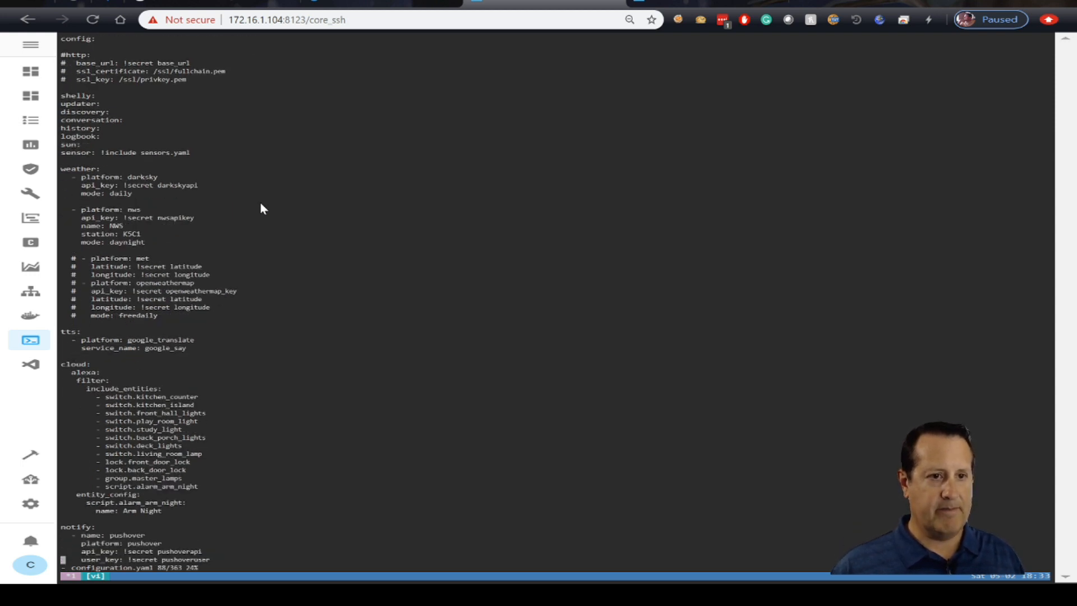
pyautogui.press('Down')
pyautogui.press('Down')
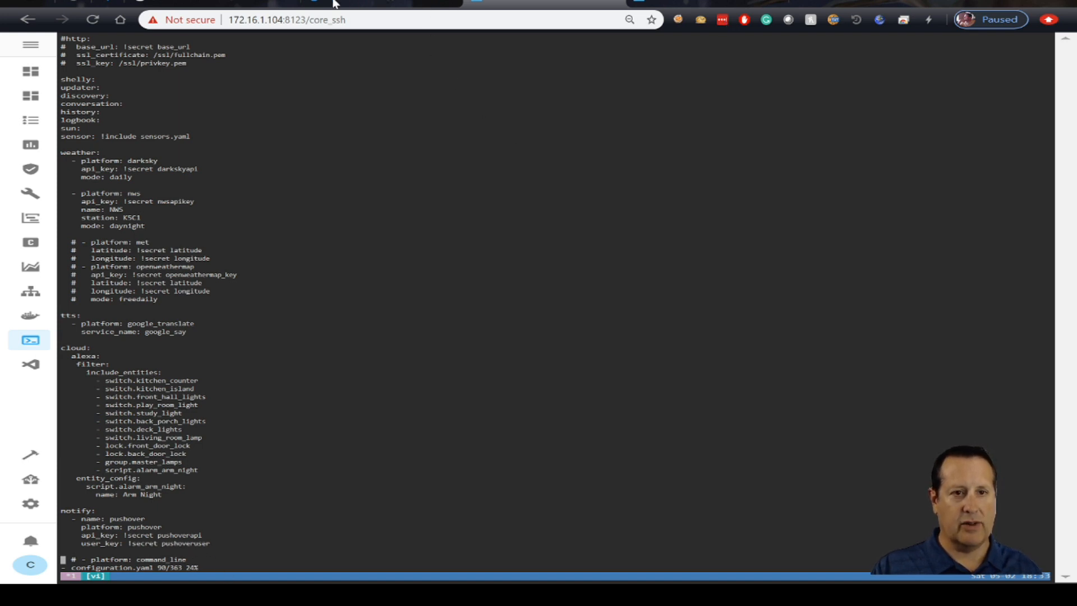
# - Check the HA2 application's API token and the account's user key on Pushover, and return to configuration.yaml in the terminal
pyautogui.click(354, 4)
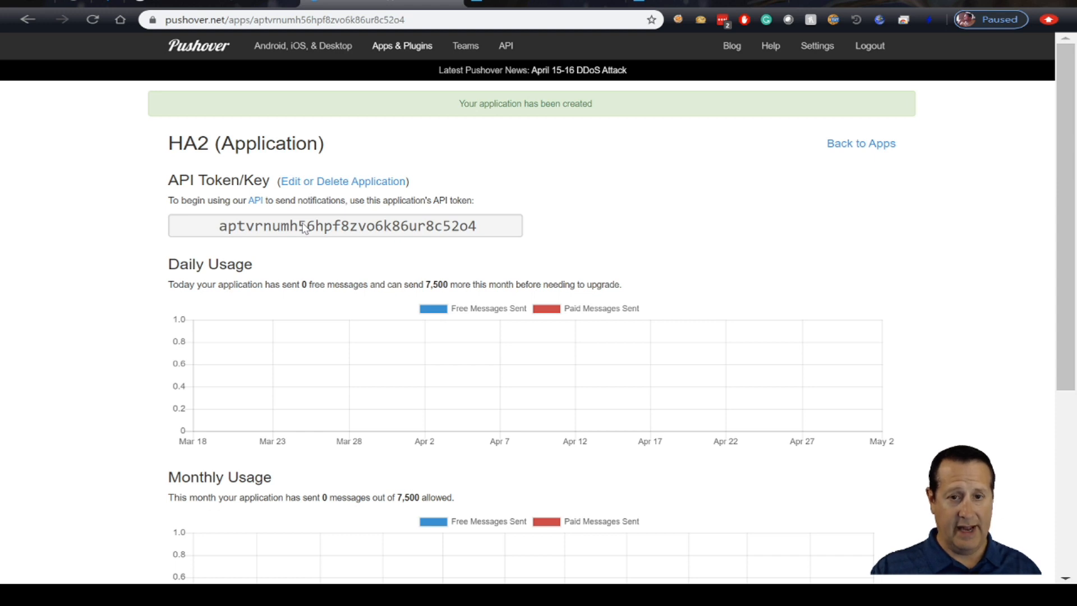
pyautogui.click(190, 48)
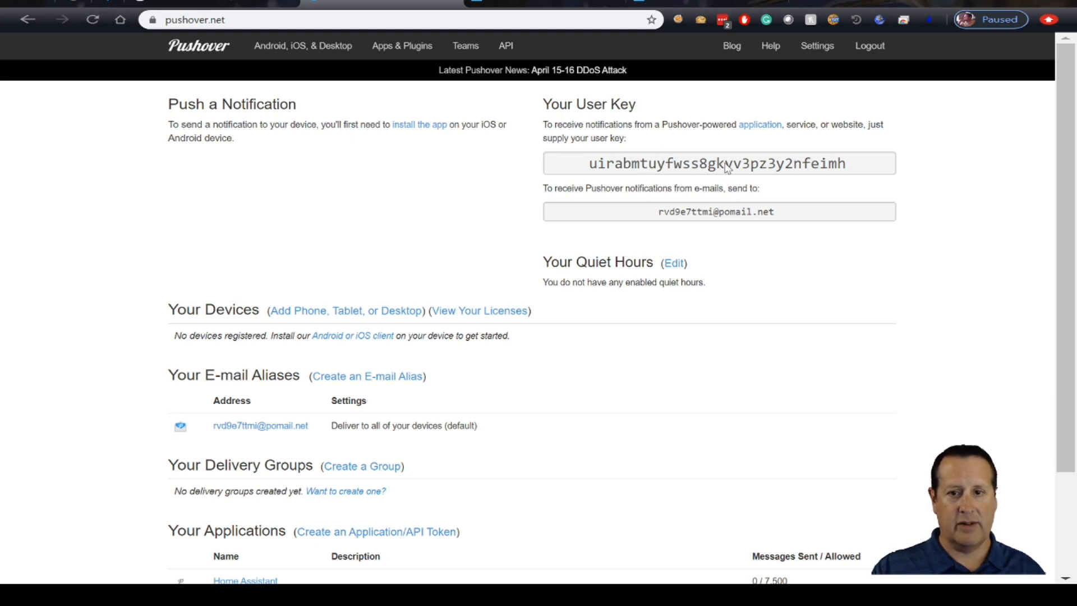
pyautogui.click(682, 3)
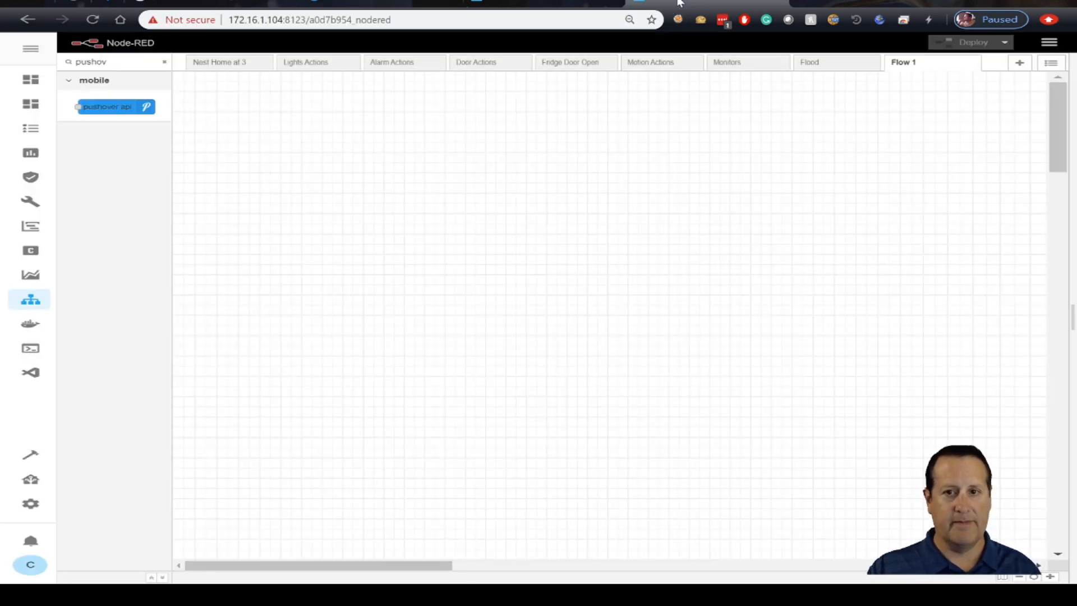
pyautogui.click(567, 7)
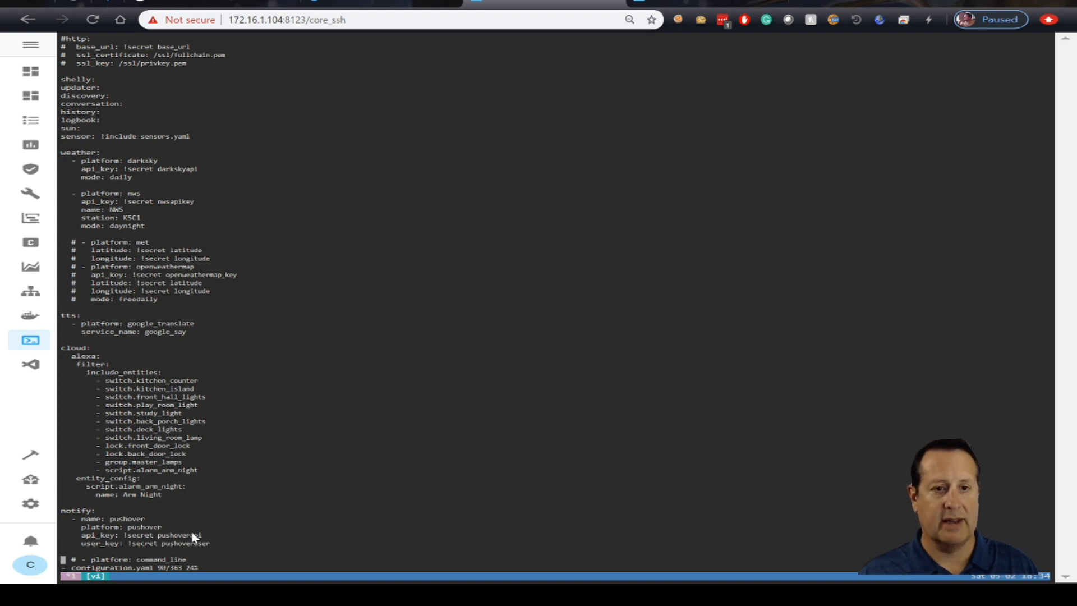
# - Switch to Node-RED, filter the node palette for "pushover" and place a pushover api node on Flow 1
pyautogui.click(707, 2)
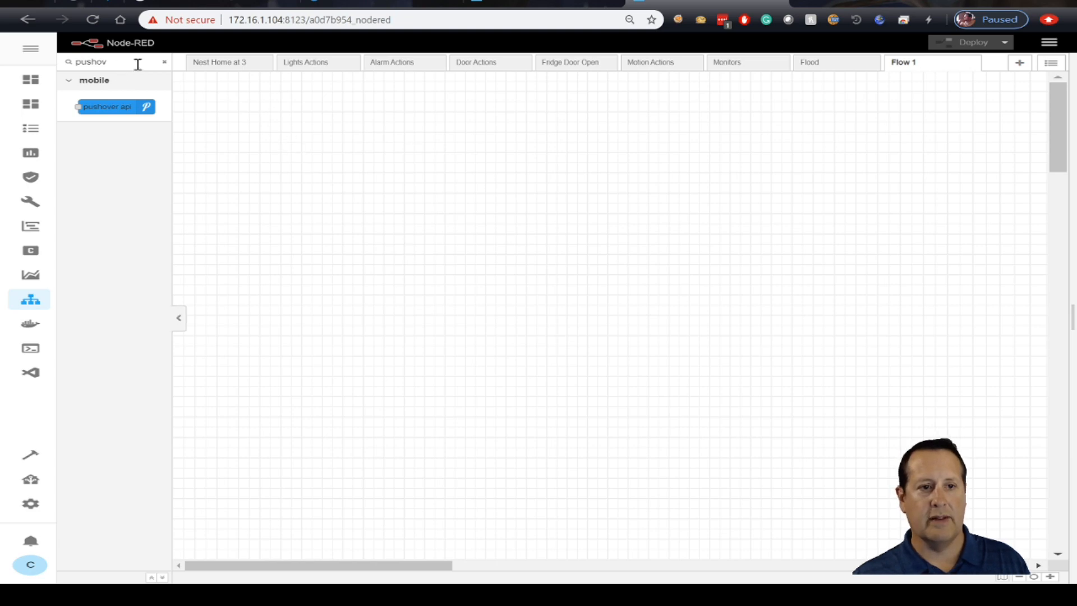
pyautogui.click(165, 67)
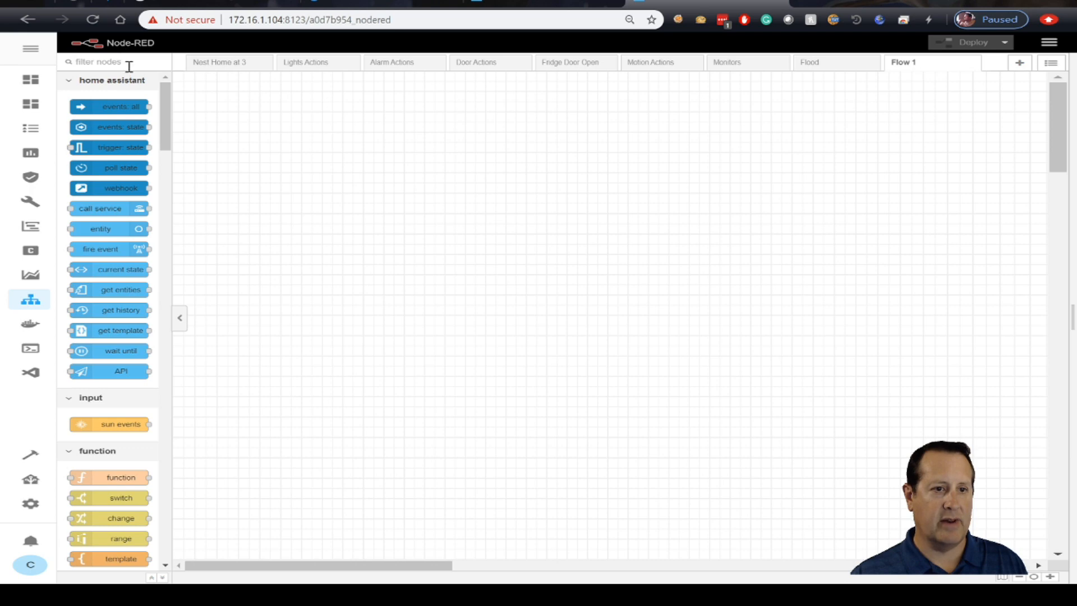
pyautogui.write('pushover')
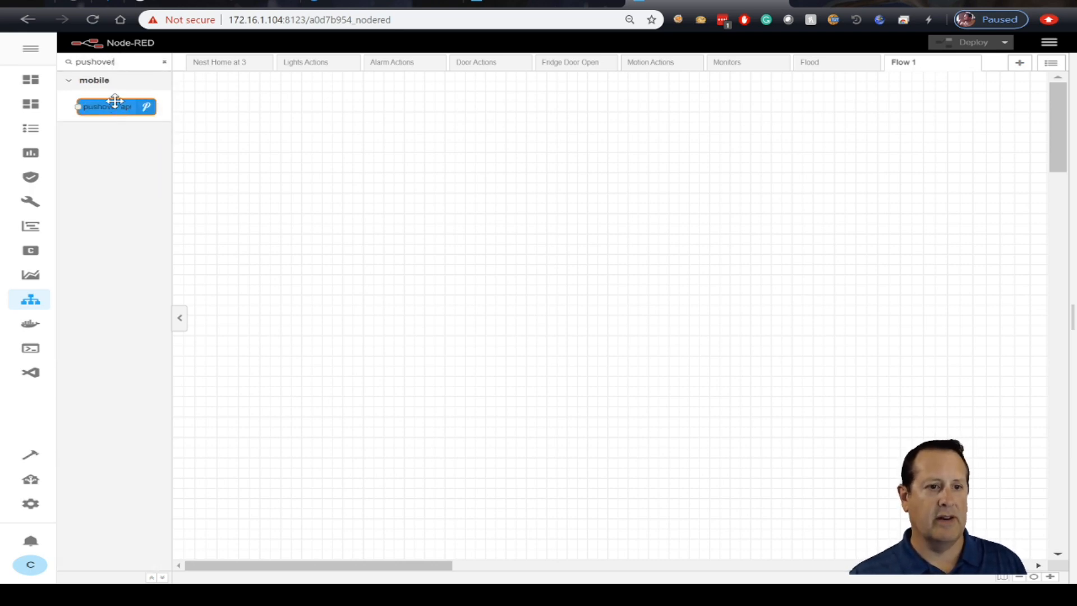
pyautogui.moveTo(115, 106)
pyautogui.moveTo(241, 134); pyautogui.dragTo(488, 208)
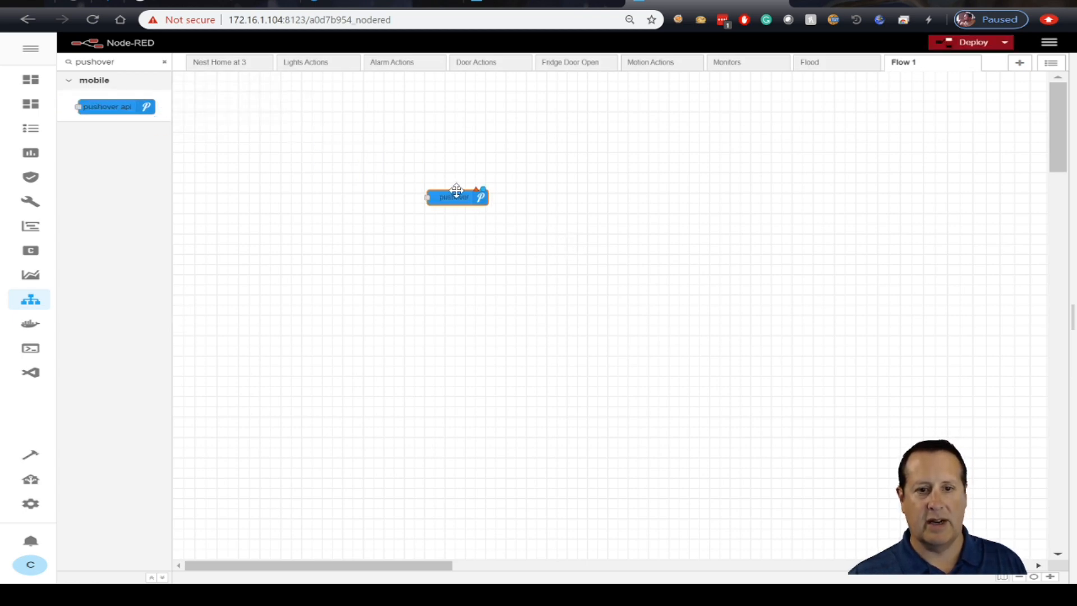
# - Open the pushover node's properties and start adding a new pushover-keys configuration
pyautogui.doubleClick(460, 198)
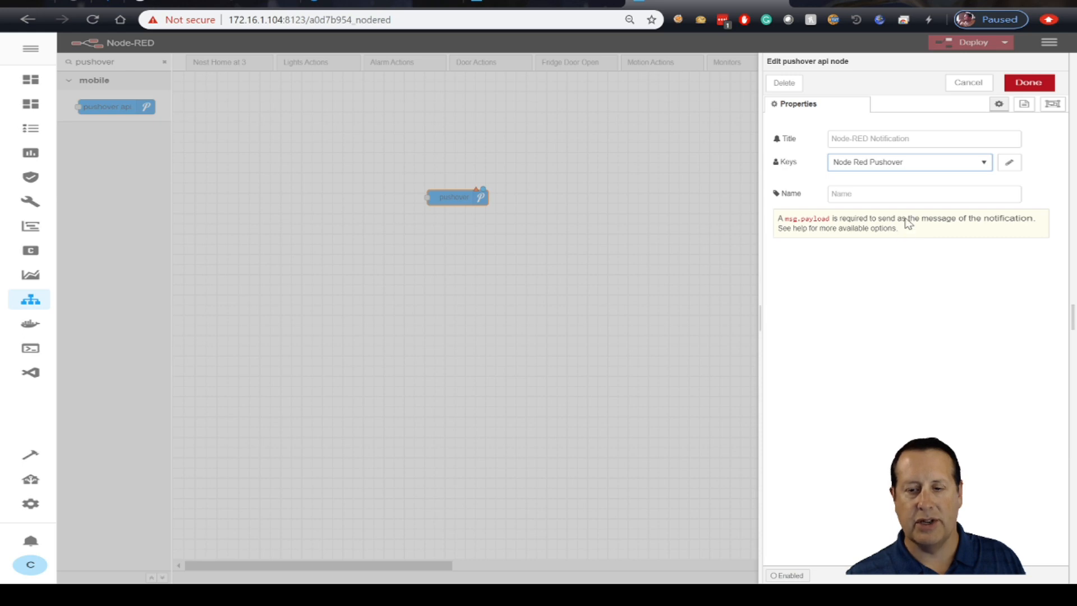
pyautogui.press('Down')
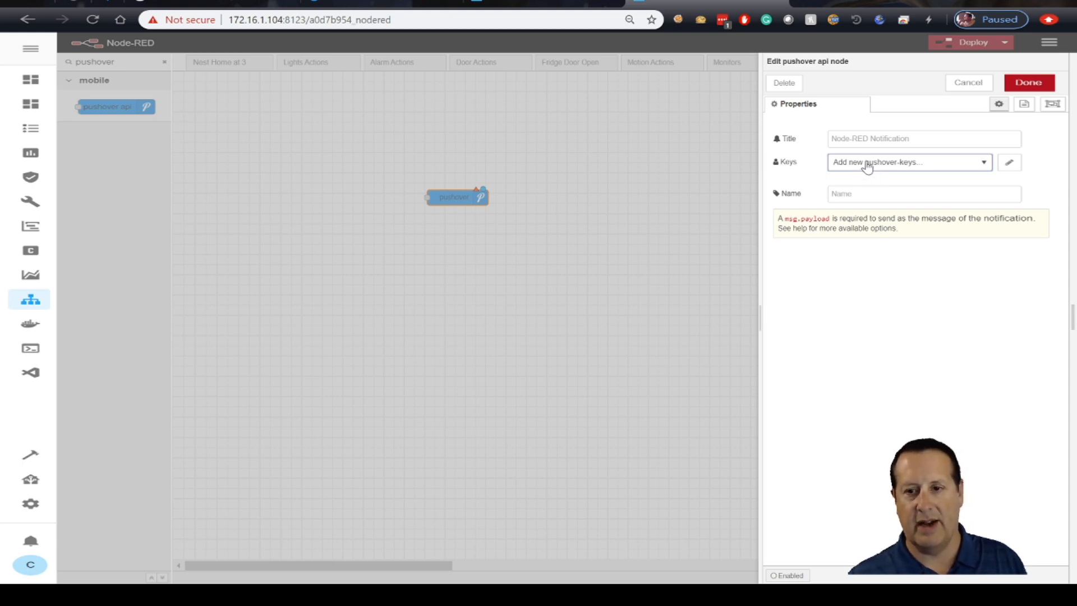
pyautogui.click(1009, 163)
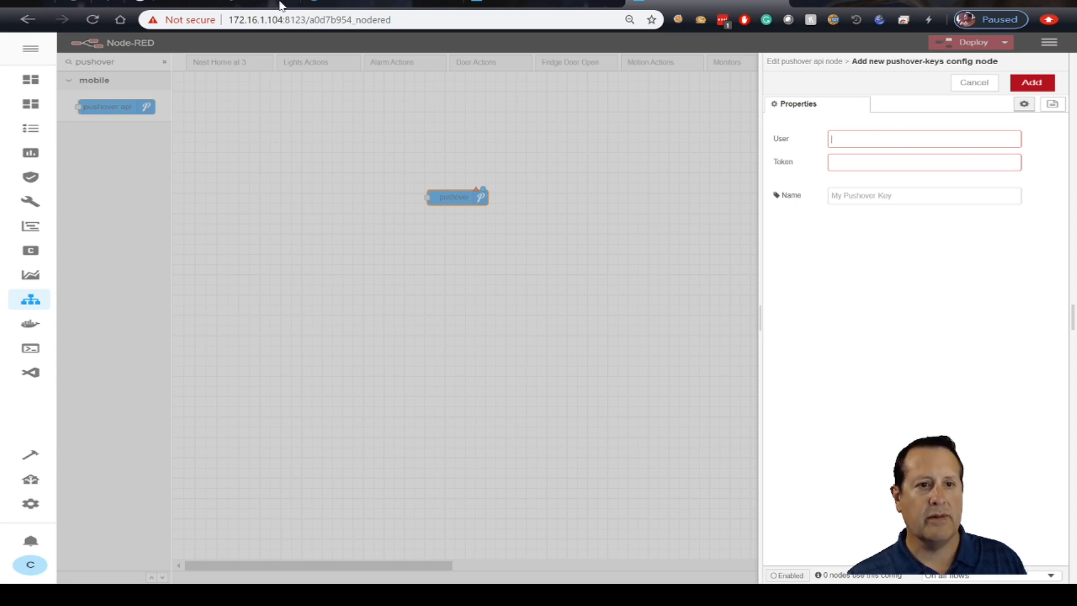
# - Copy the user key from the Pushover dashboard and paste it as the User of the new pushover-keys configuration in Node-RED
pyautogui.click(352, 5)
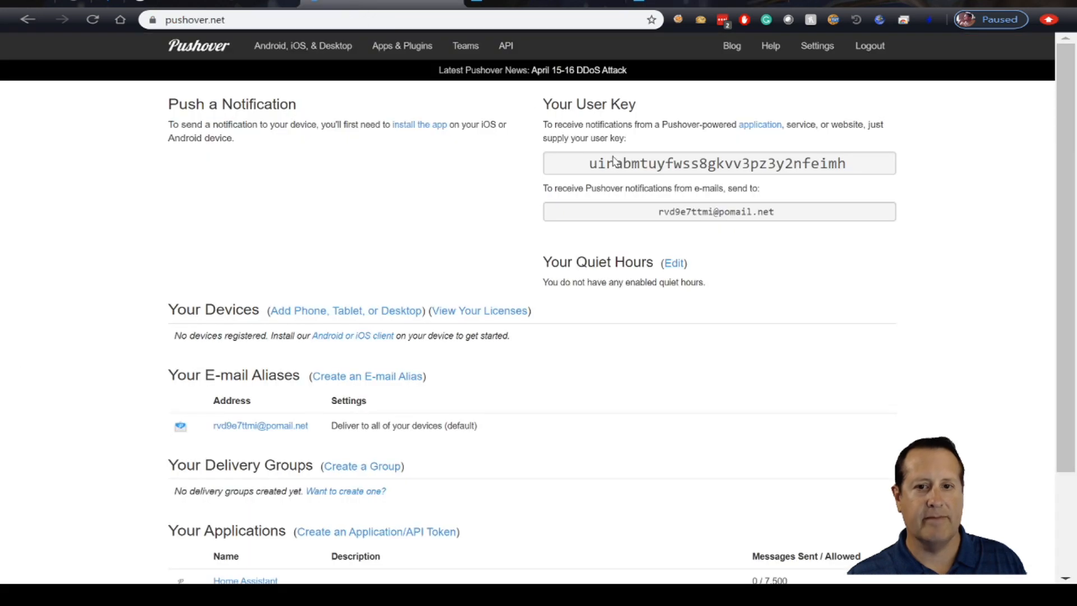
pyautogui.doubleClick(629, 171)
pyautogui.hotkey('ctrl', 'c')
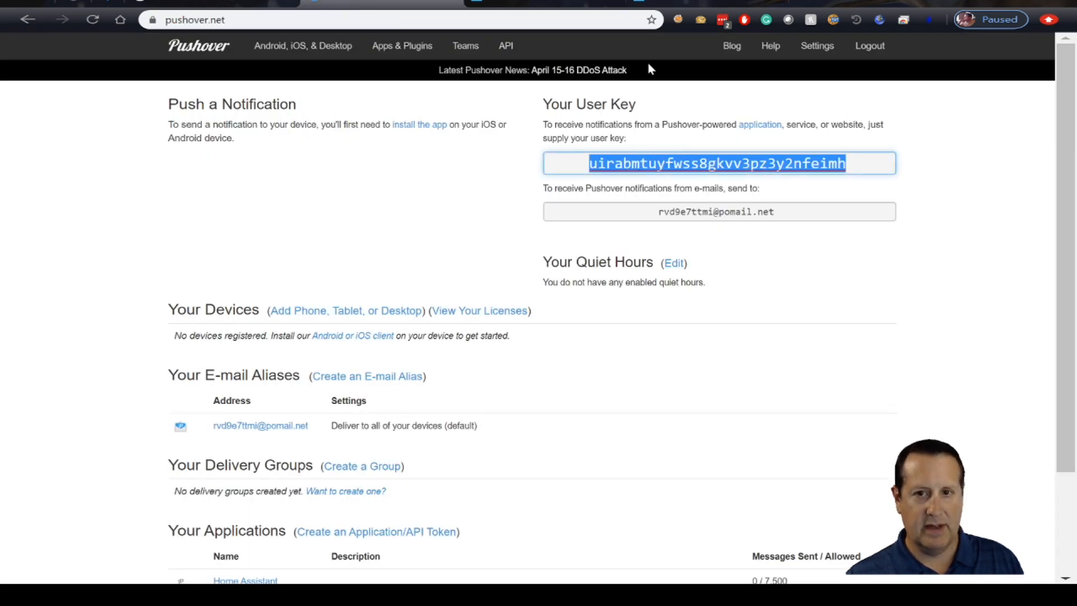
pyautogui.click(676, 5)
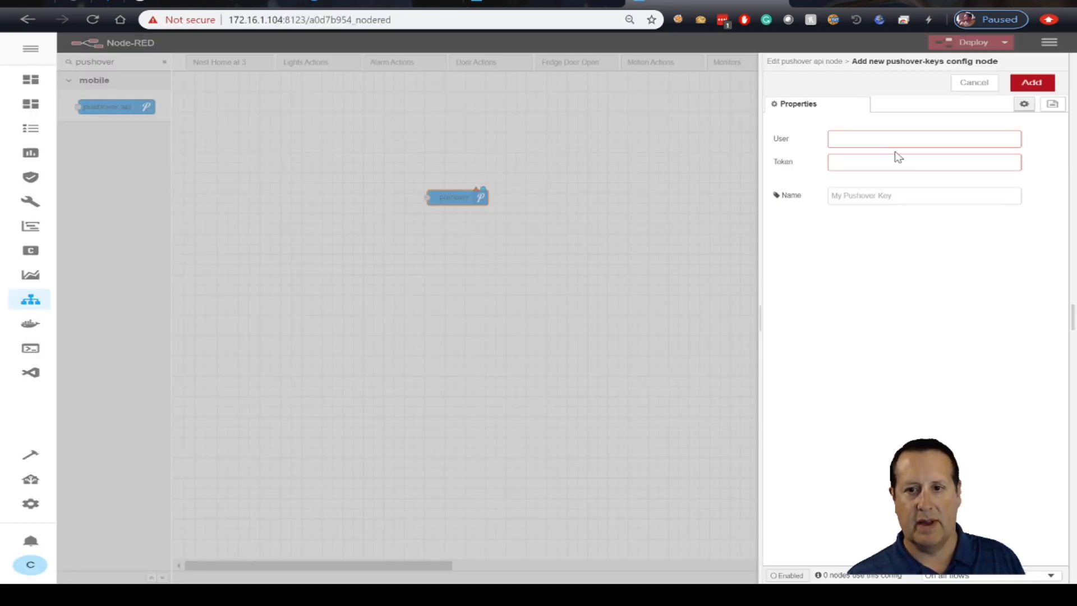
pyautogui.hotkey('ctrl', 'v')
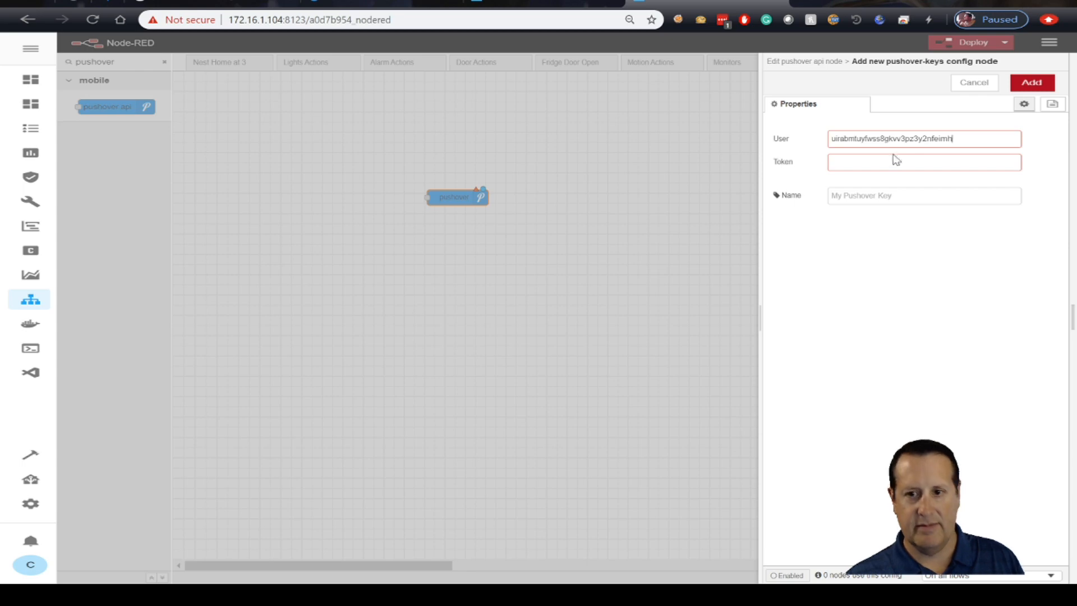
# - Copy the HA2 application's API token from Pushover and paste it as the Token of the new pushover-keys configuration in Node-RED
pyautogui.click(392, 5)
pyautogui.scroll(-3, 533, 370)
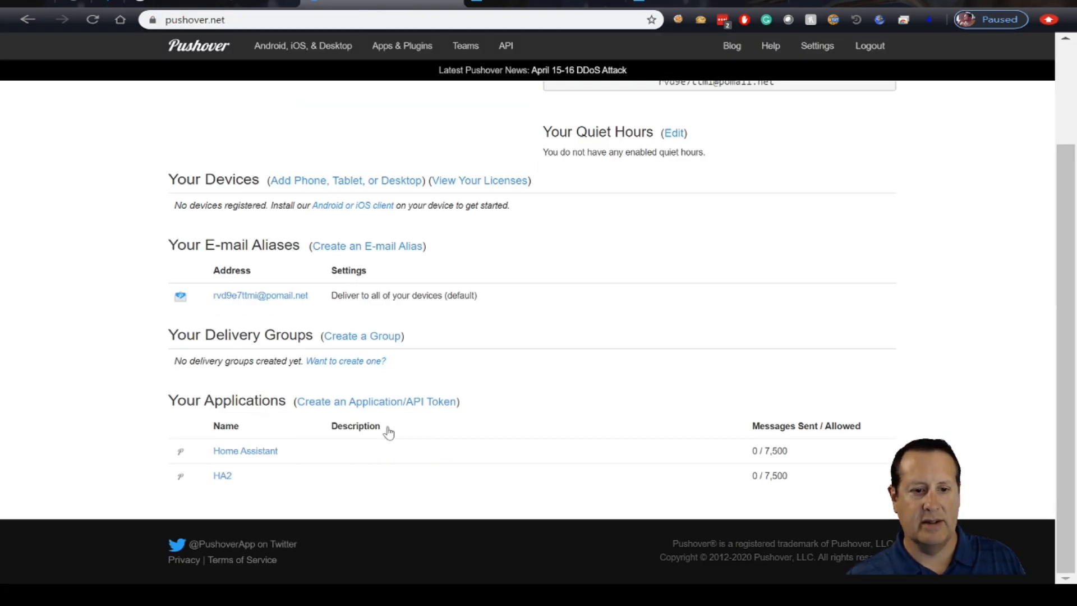
pyautogui.click(224, 477)
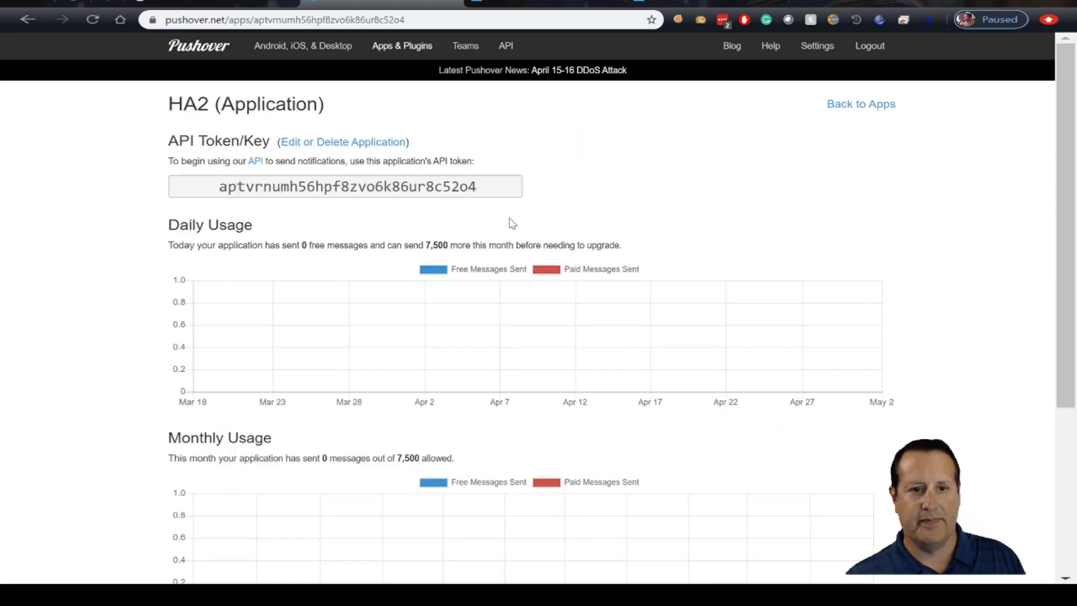
pyautogui.click(405, 191)
pyautogui.hotkey('ctrl', 'c')
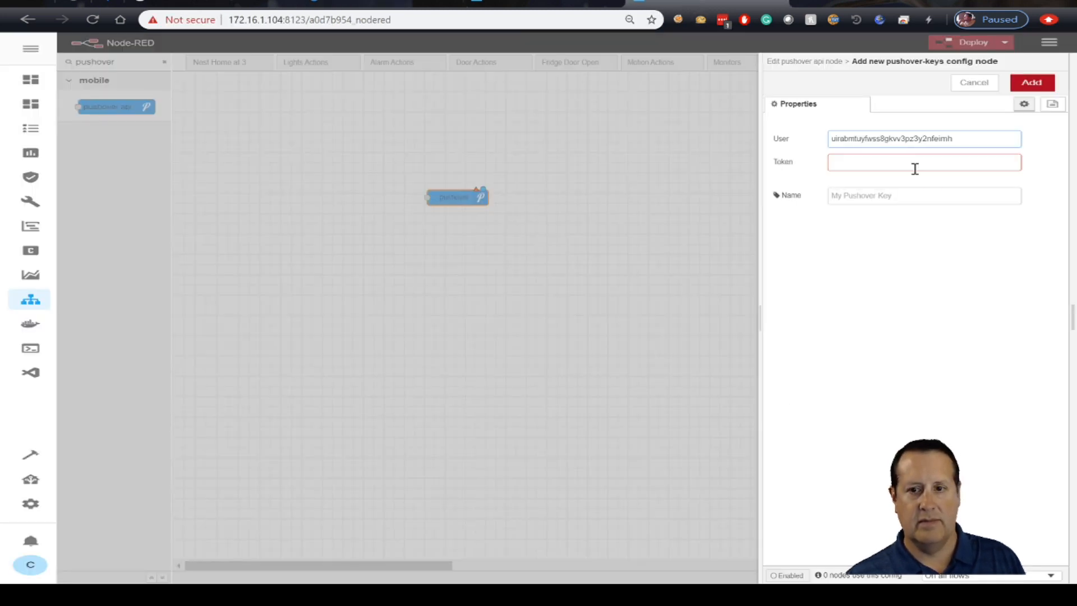
pyautogui.click(916, 166)
pyautogui.hotkey('ctrl', 'v')
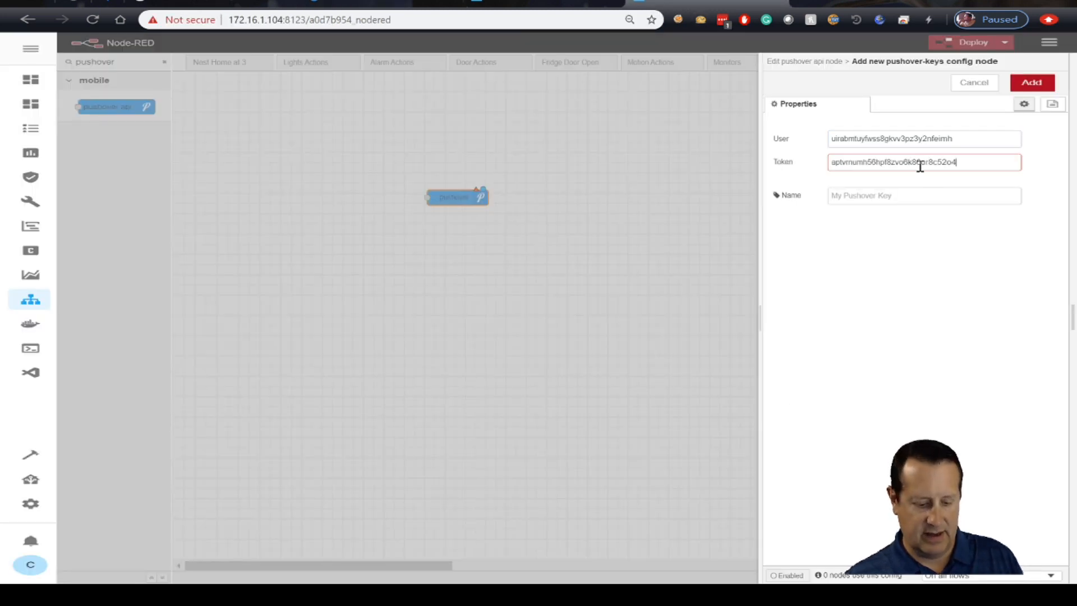
# - Name the pushover-keys configuration "HA2 Key" and add it to the pushover node
pyautogui.click(912, 197)
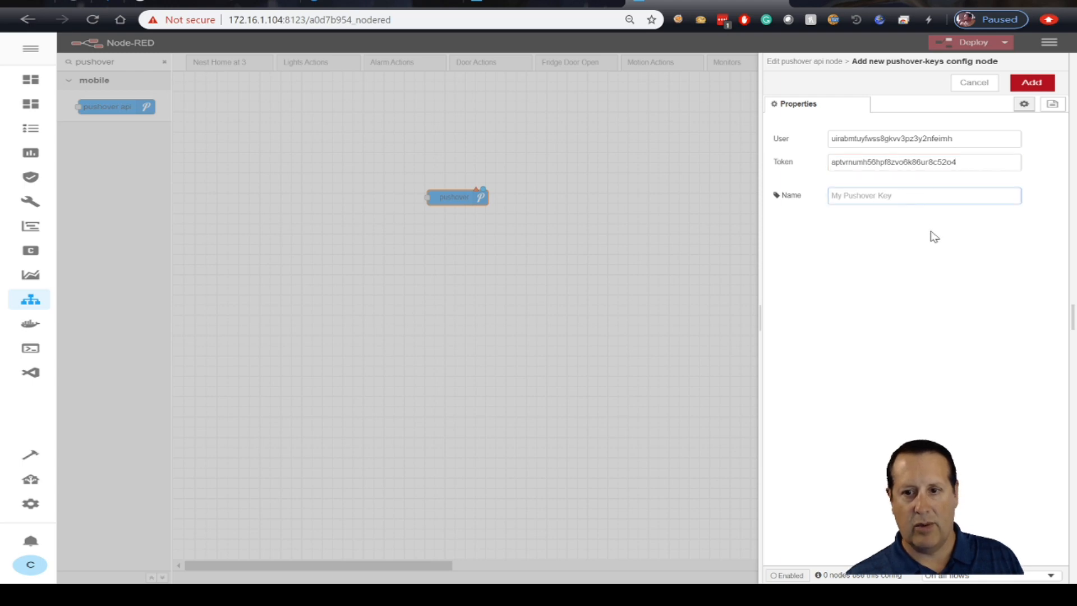
pyautogui.write('HA2 Keu')
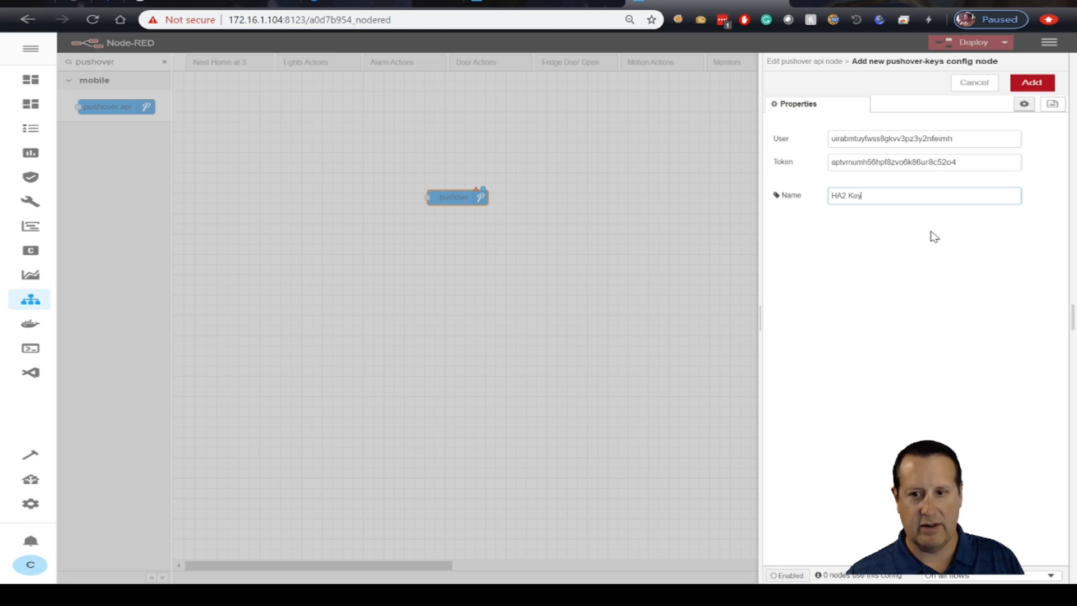
pyautogui.click(1043, 84)
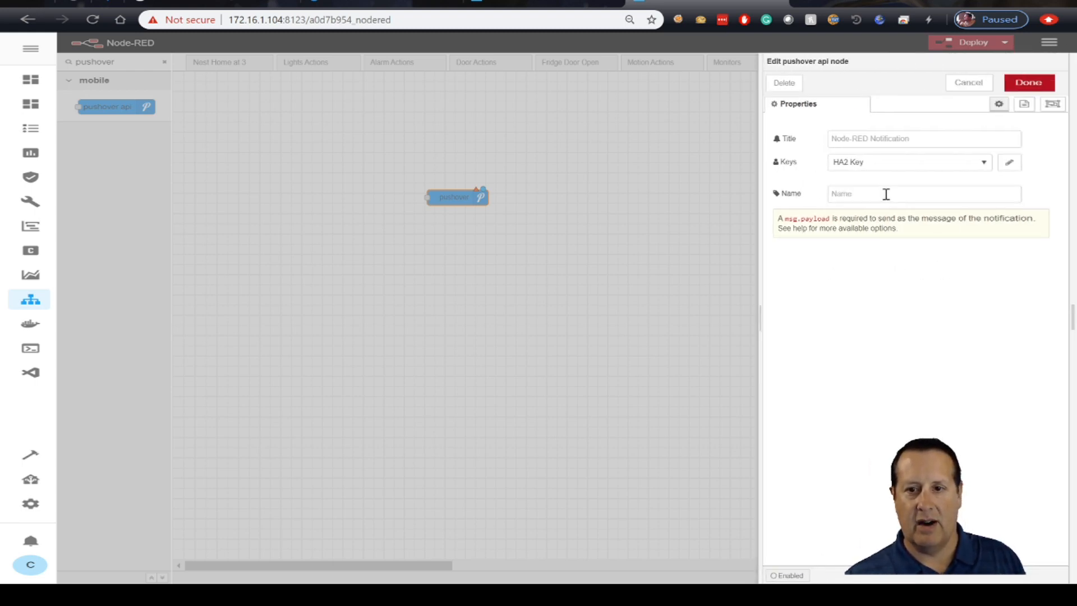
# - Set the pushover node's notification title to "HA2 Pushover" and save its properties
pyautogui.click(878, 141)
pyautogui.write('HA@')
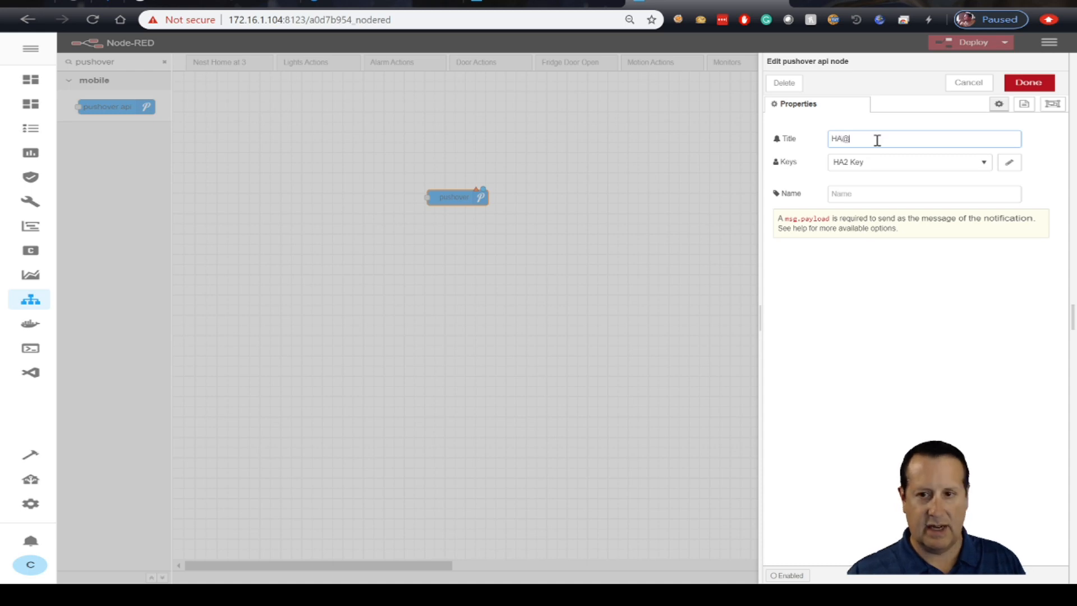
pyautogui.press('BackSpace')
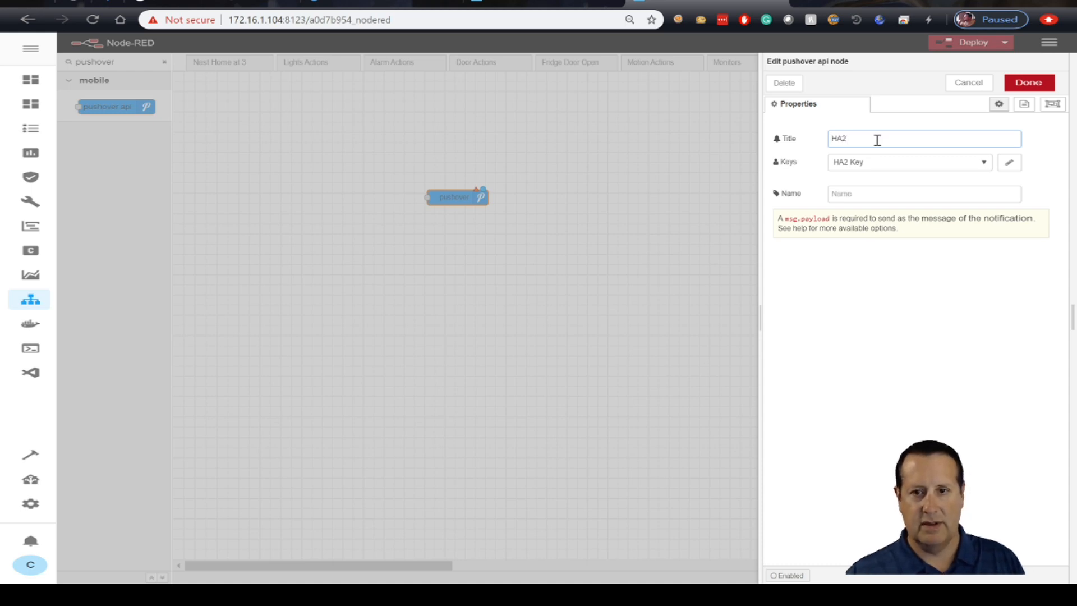
pyautogui.write('2 Pushover')
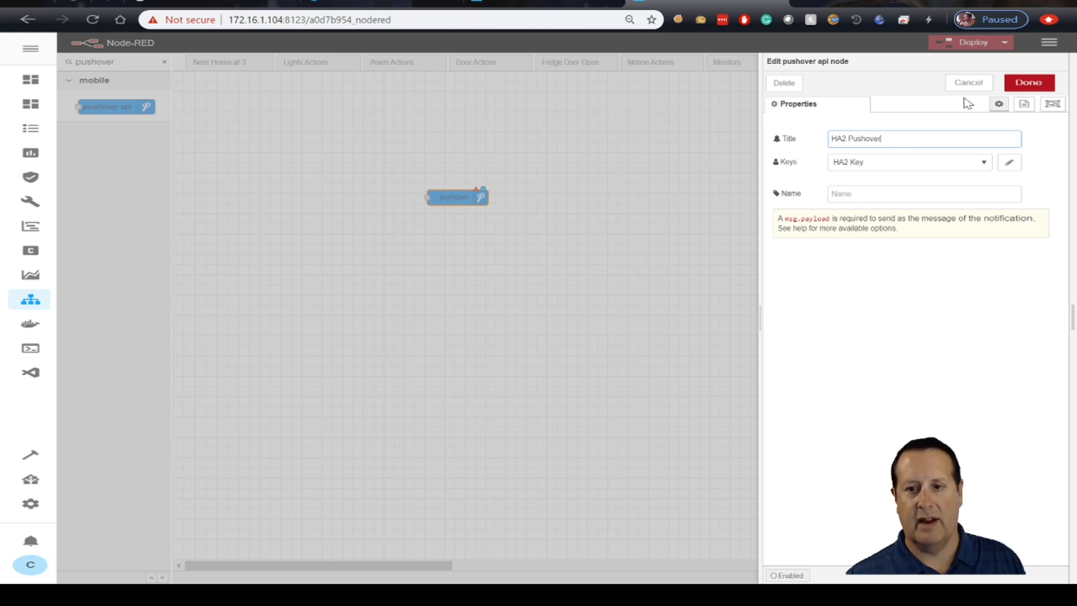
pyautogui.click(1028, 83)
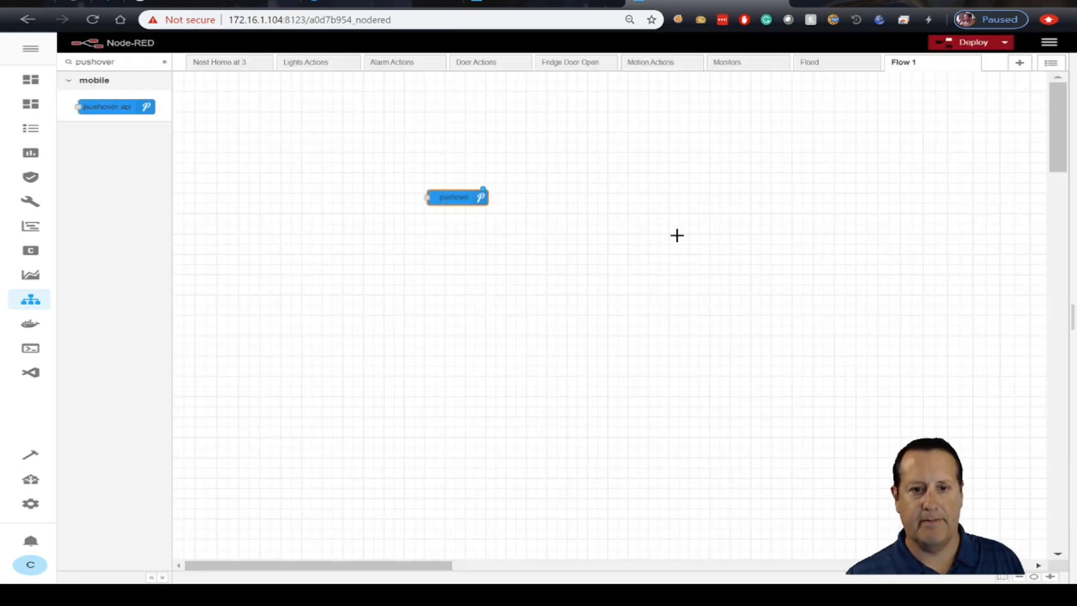
# - Name the pushover node "HA2 Pushover" and move it farther right on the Flow 1 canvas
pyautogui.doubleClick(453, 197)
pyautogui.click(850, 192)
pyautogui.write('HA')
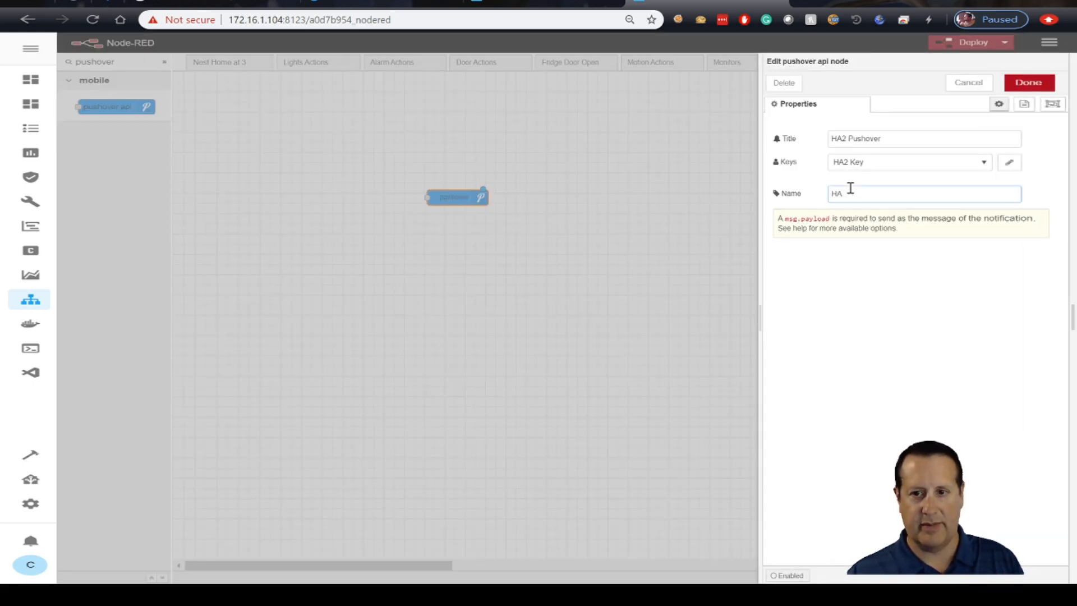
pyautogui.write('2 Pushover')
pyautogui.click(1043, 85)
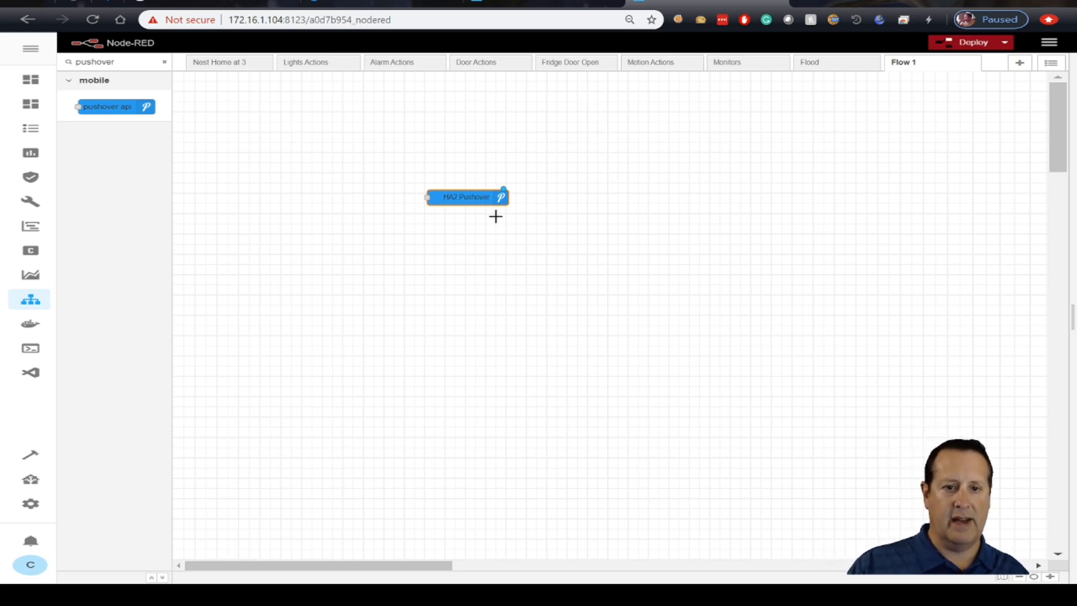
pyautogui.moveTo(482, 197); pyautogui.dragTo(626, 207)
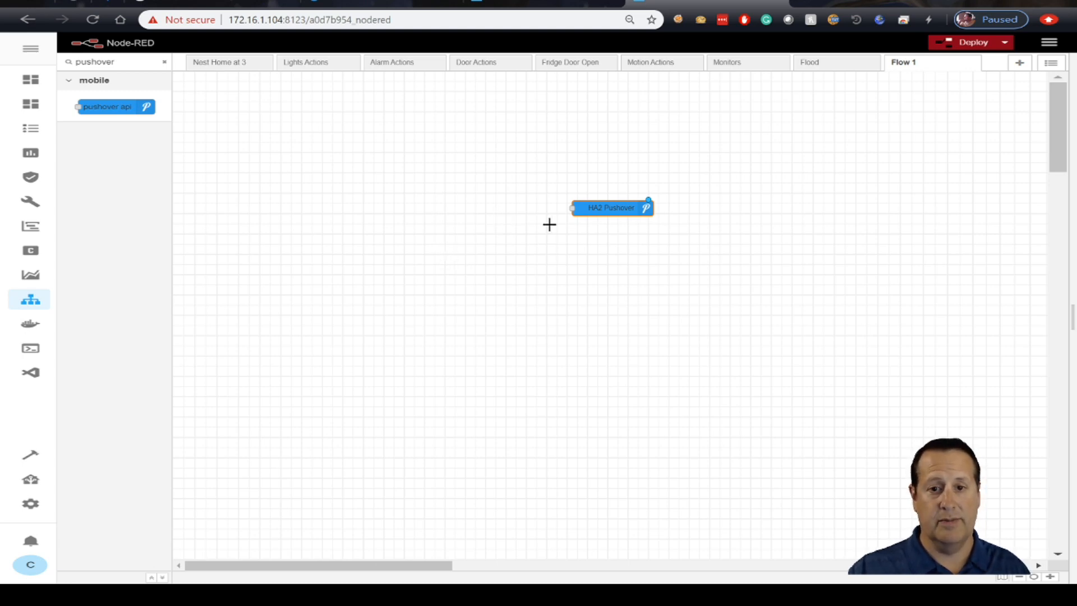
# - Copy the NTFY Fridge Open function node from the Fridge Door Open flow into Flow 1, just left of the HA2 Pushover node
pyautogui.click(575, 63)
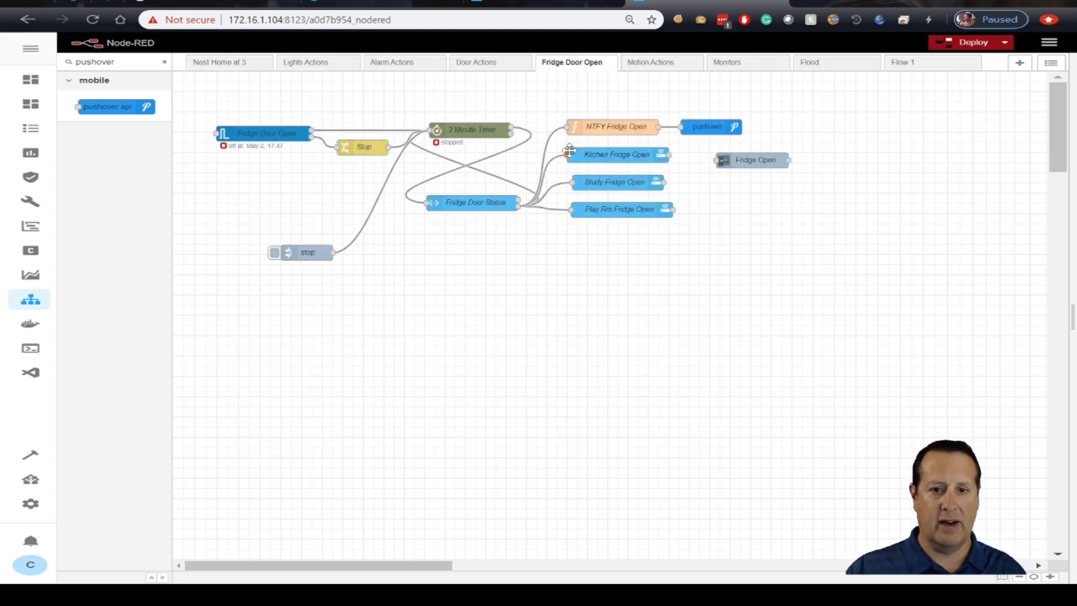
pyautogui.click(594, 129)
pyautogui.hotkey('ctrl', 'c')
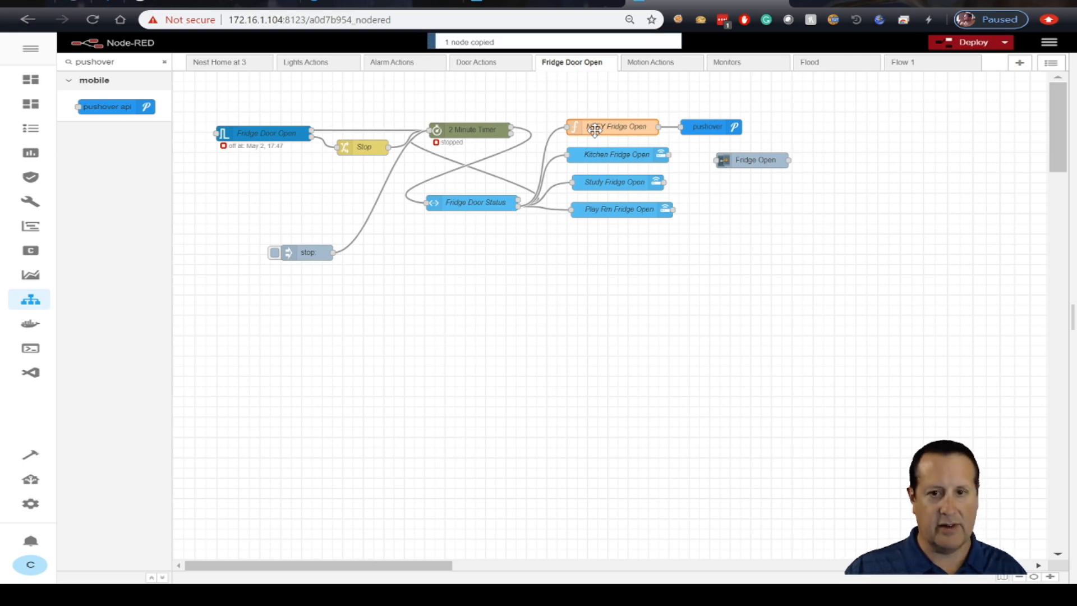
pyautogui.click(910, 63)
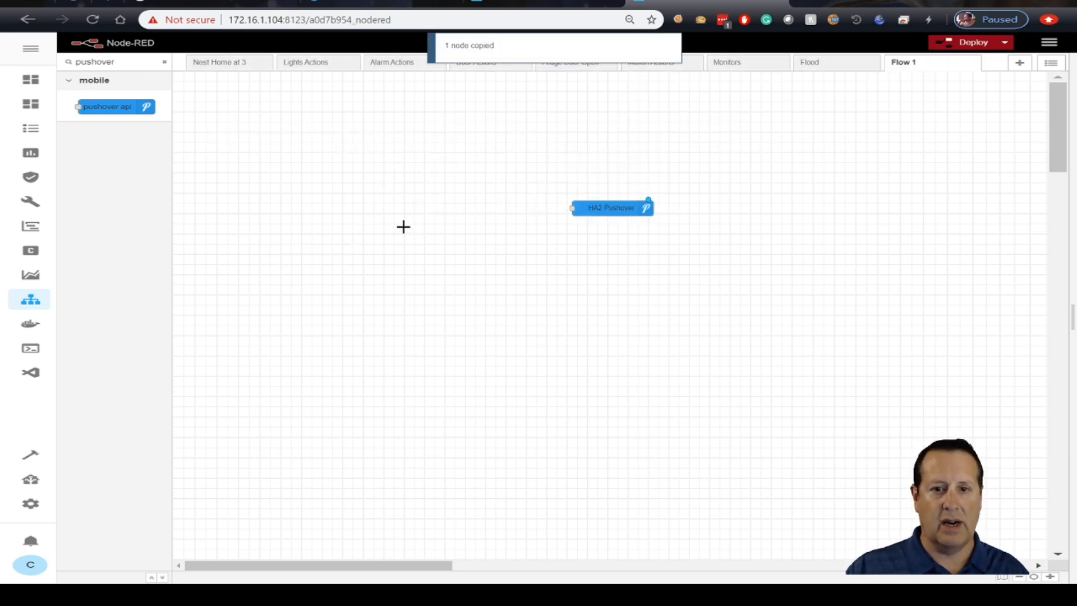
pyautogui.hotkey('ctrl', 'v')
pyautogui.click(369, 225)
pyautogui.moveTo(380, 223); pyautogui.dragTo(478, 203)
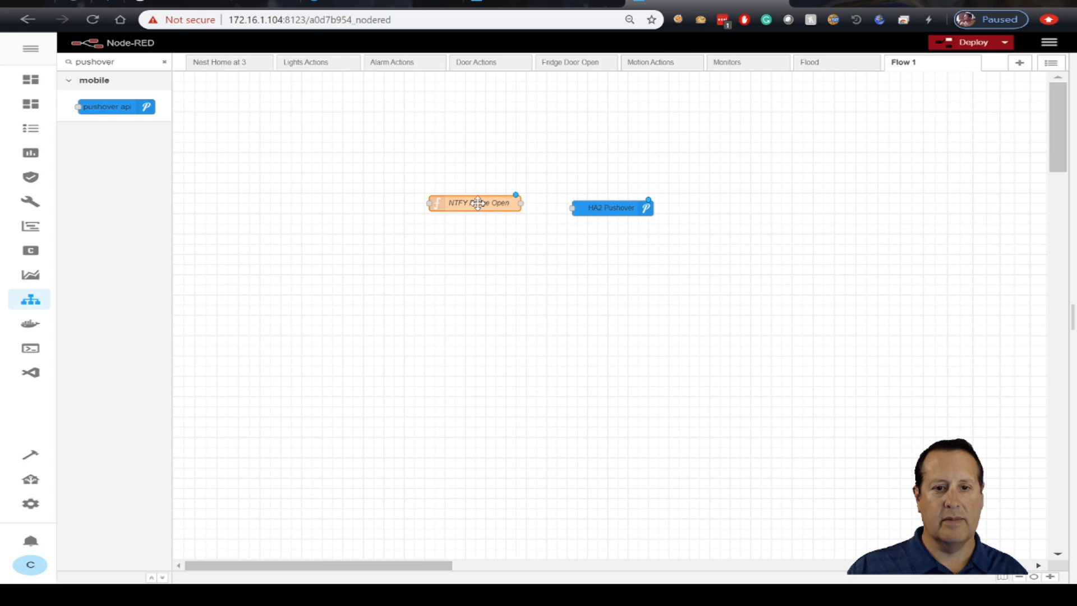
# - Review the message code in the copied NTFY Fridge Open function and wire its output to the HA2 Pushover node
pyautogui.doubleClick(478, 203)
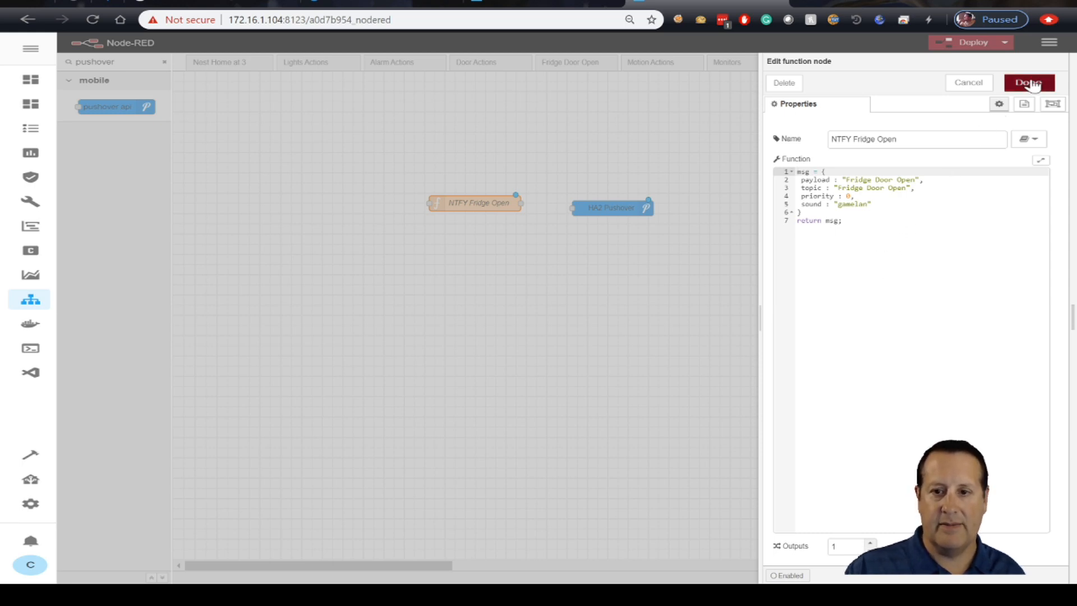
pyautogui.moveTo(797, 172); pyautogui.dragTo(844, 215)
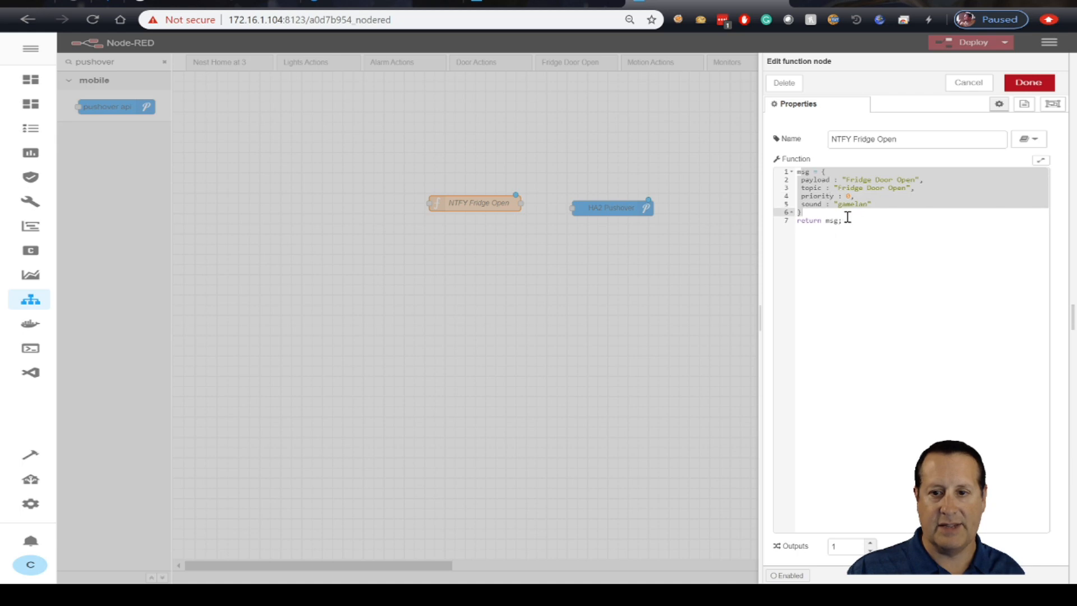
pyautogui.click(1057, 85)
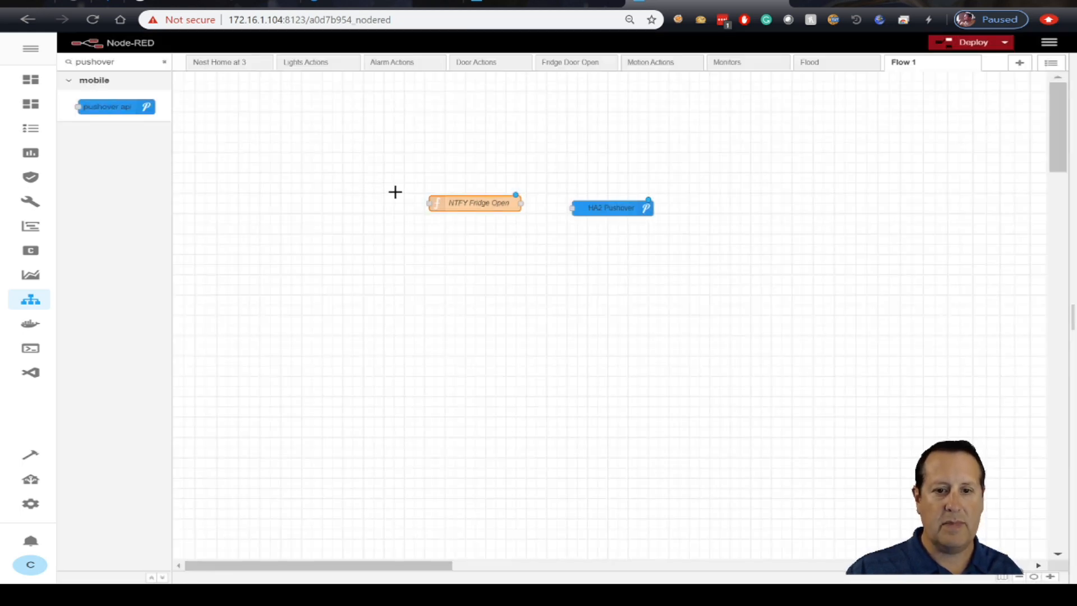
pyautogui.moveTo(520, 203); pyautogui.dragTo(572, 208)
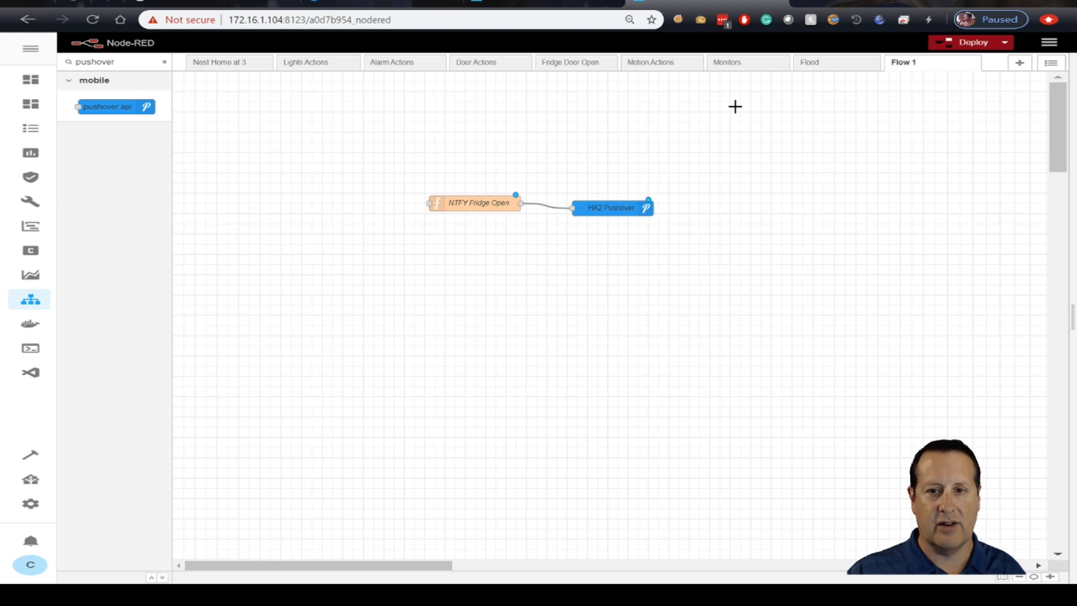
# - Examine how pushover nodes are wired in the Fridge Door Open, Alarm Actions, Door Actions and Monitors flows
pyautogui.click(579, 67)
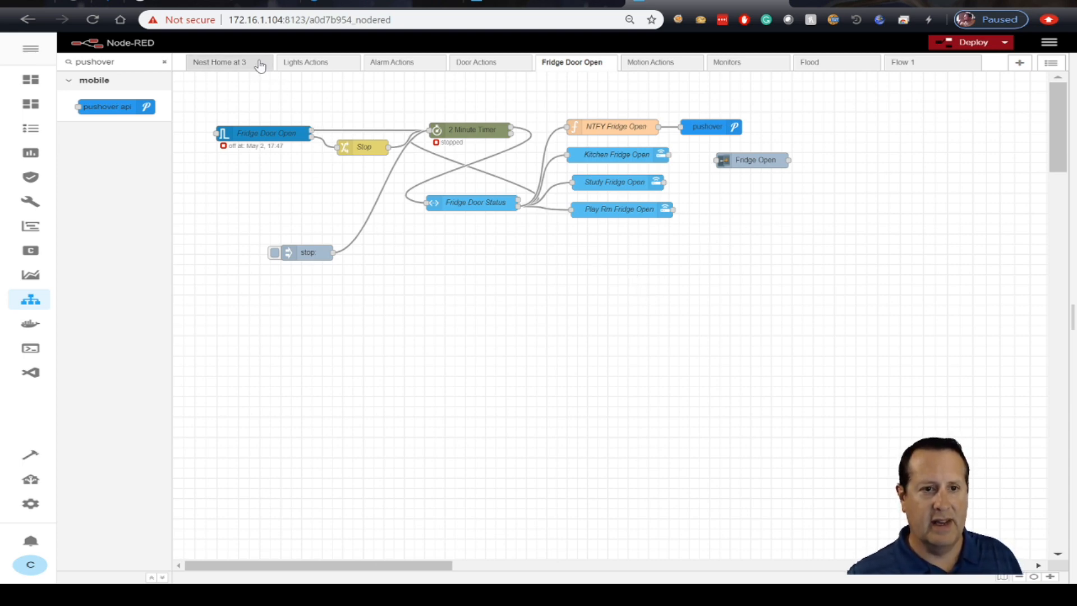
pyautogui.click(386, 65)
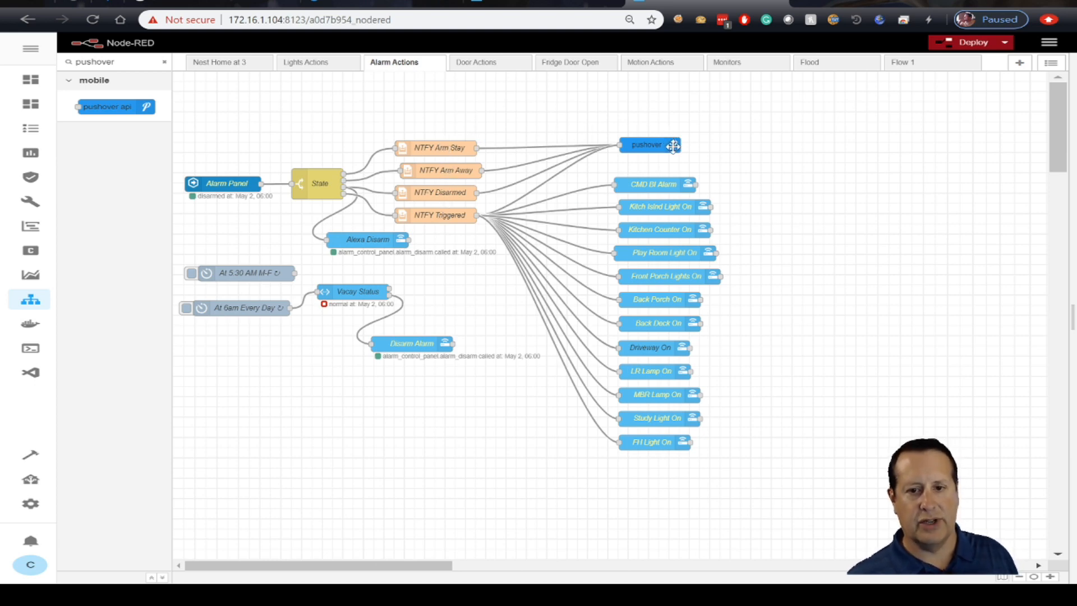
pyautogui.click(499, 68)
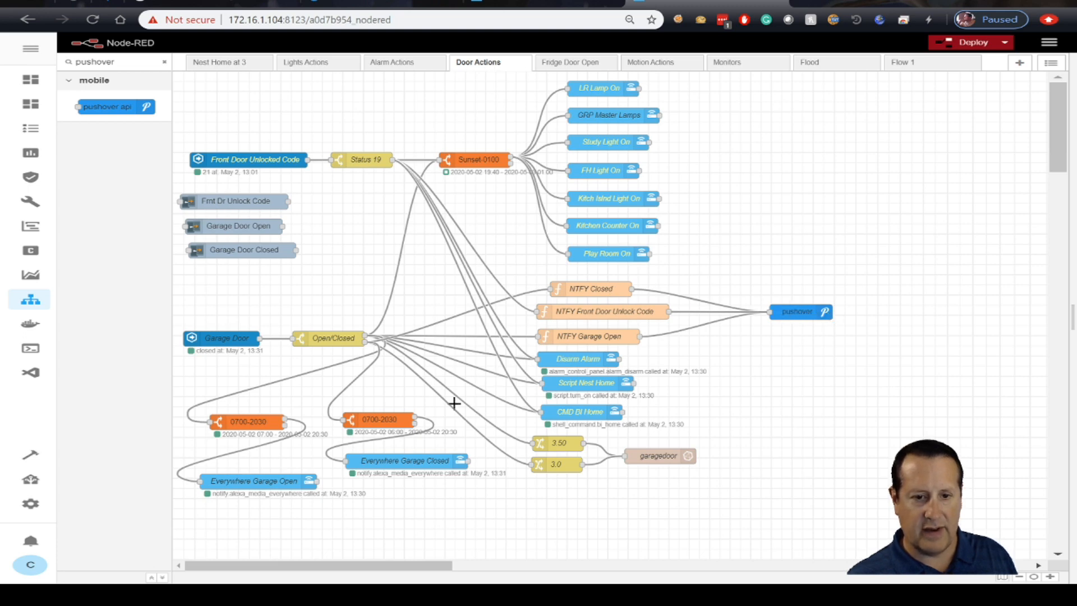
pyautogui.click(577, 66)
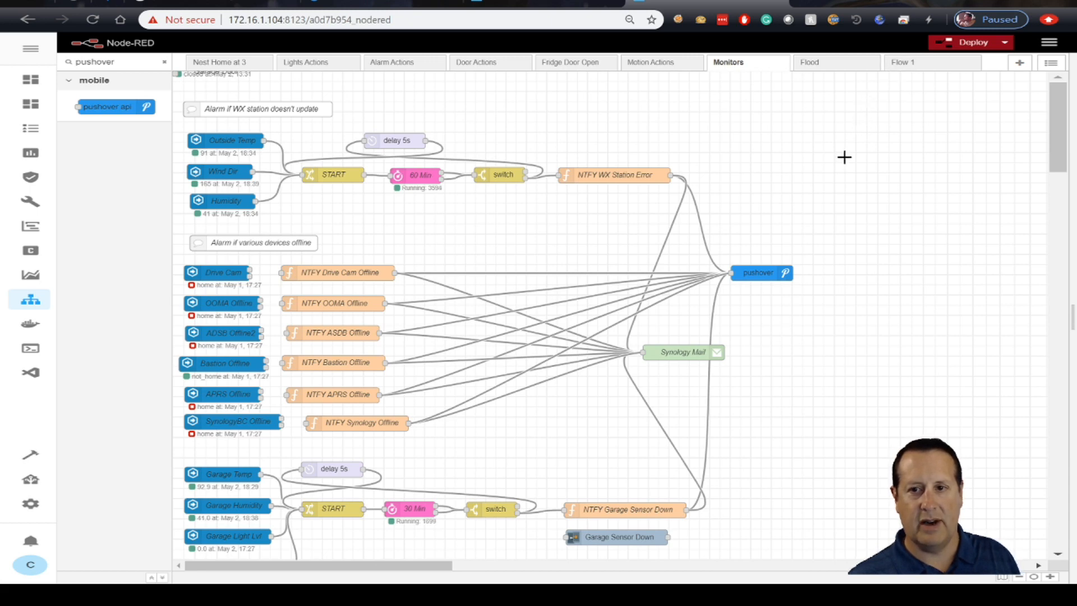
# - Switch to Pushover to check the HA2 application's monthly message allowance, and return to the Monitors flow in Node-RED
pyautogui.click(349, 3)
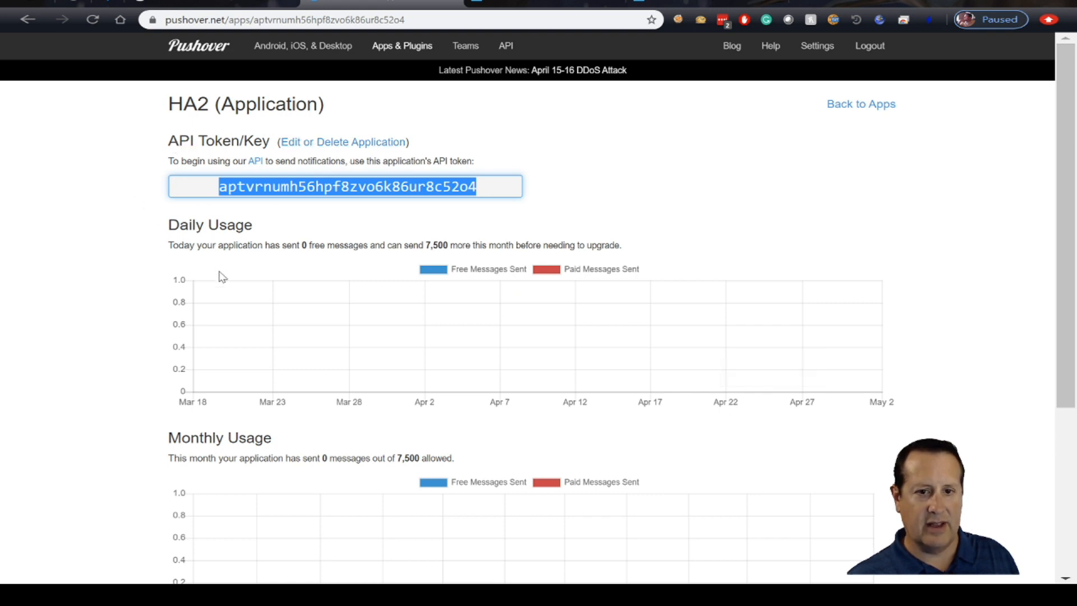
pyautogui.moveTo(425, 245); pyautogui.dragTo(457, 245)
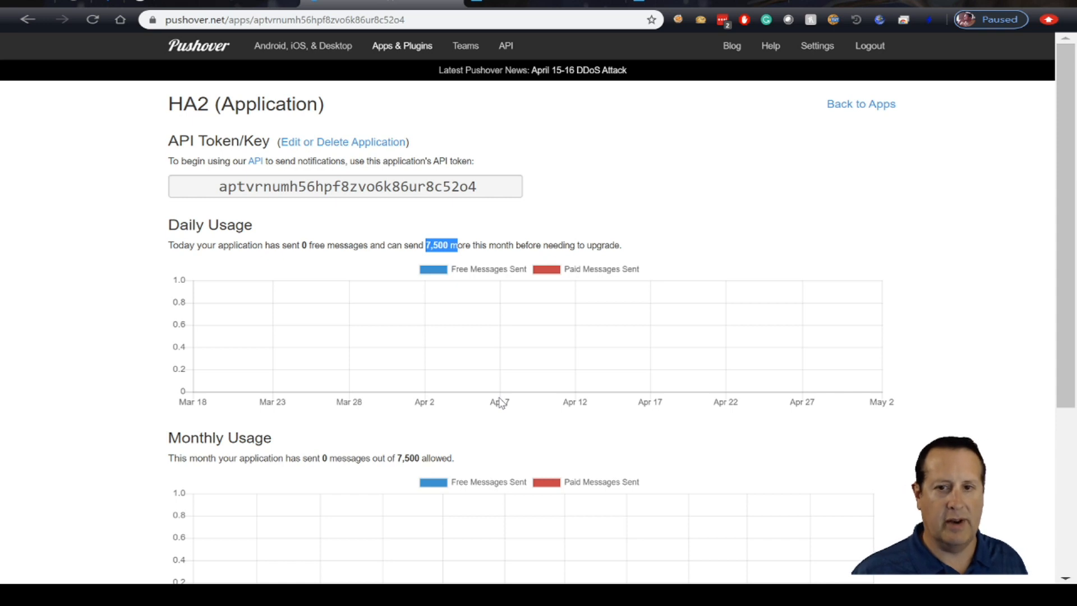
pyautogui.click(668, 7)
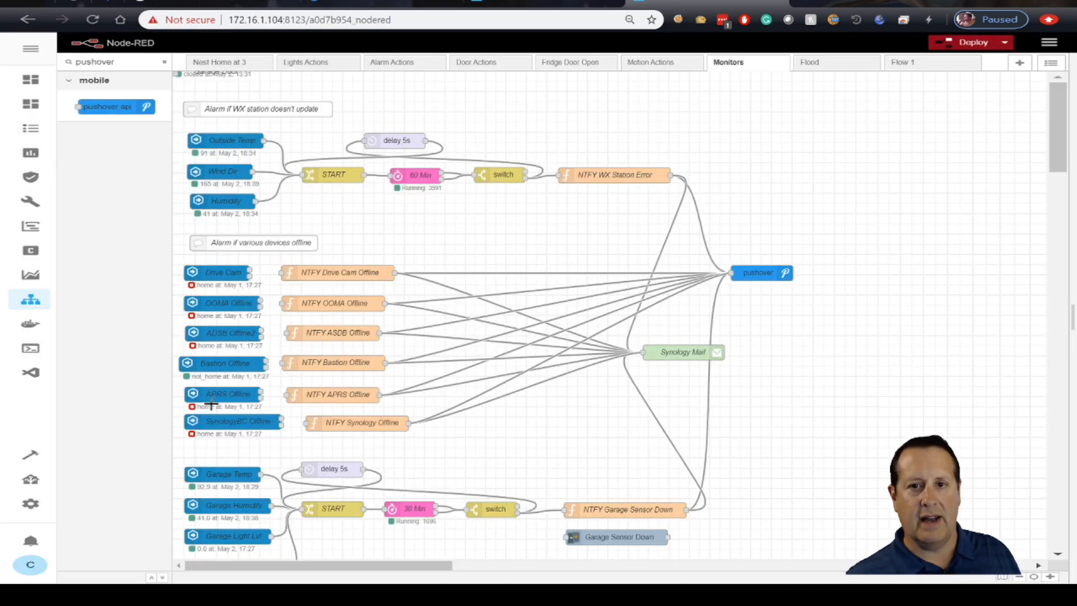